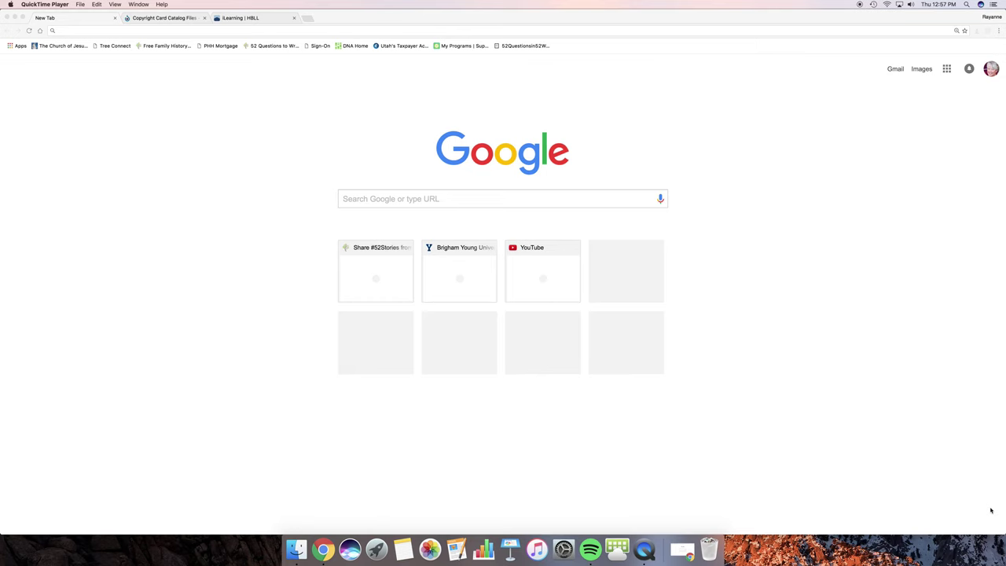
Go to lib.byu.edu, the BYU Library home page, in the first browser tab.
click(171, 30)
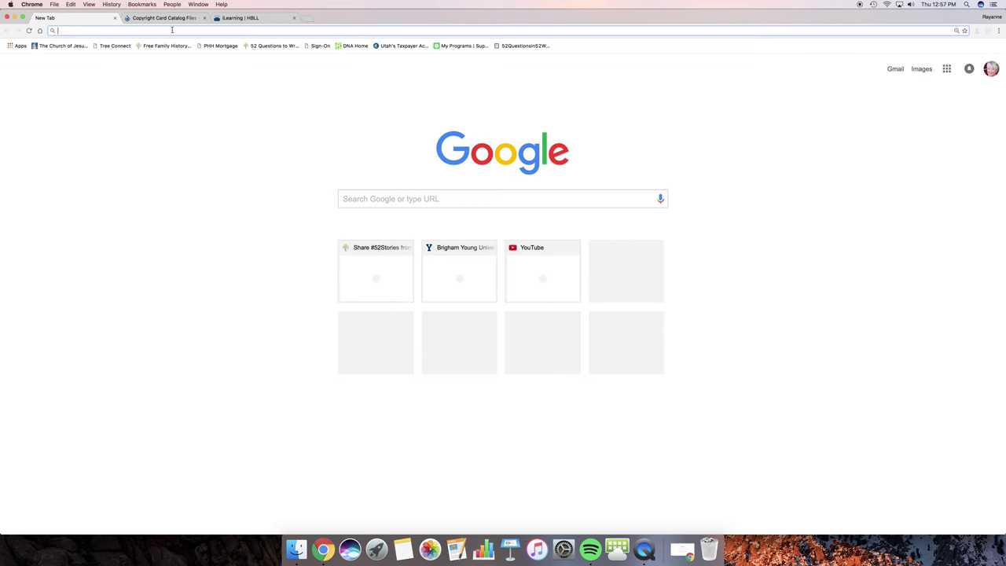
text(lib.byu.edu)
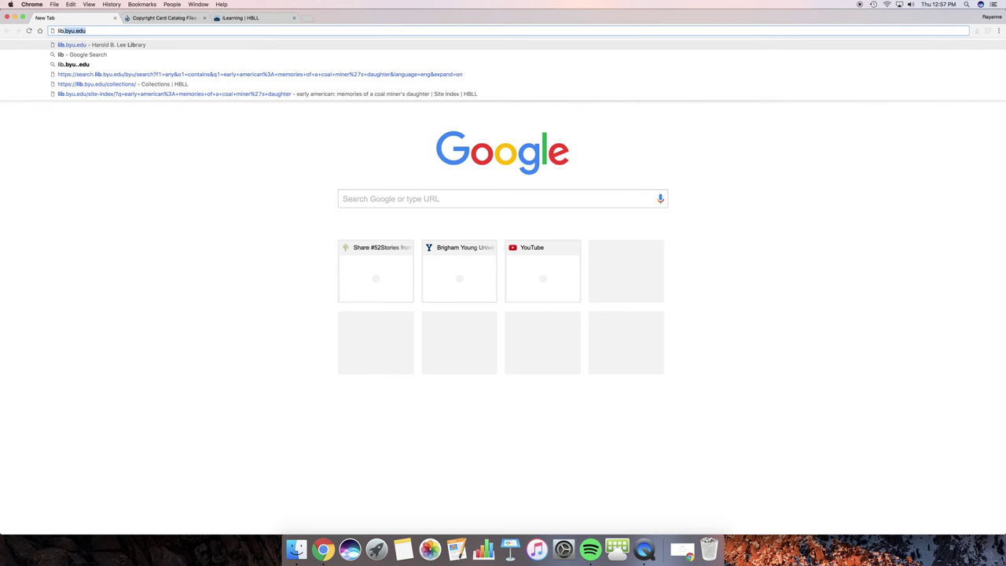
key(Return)
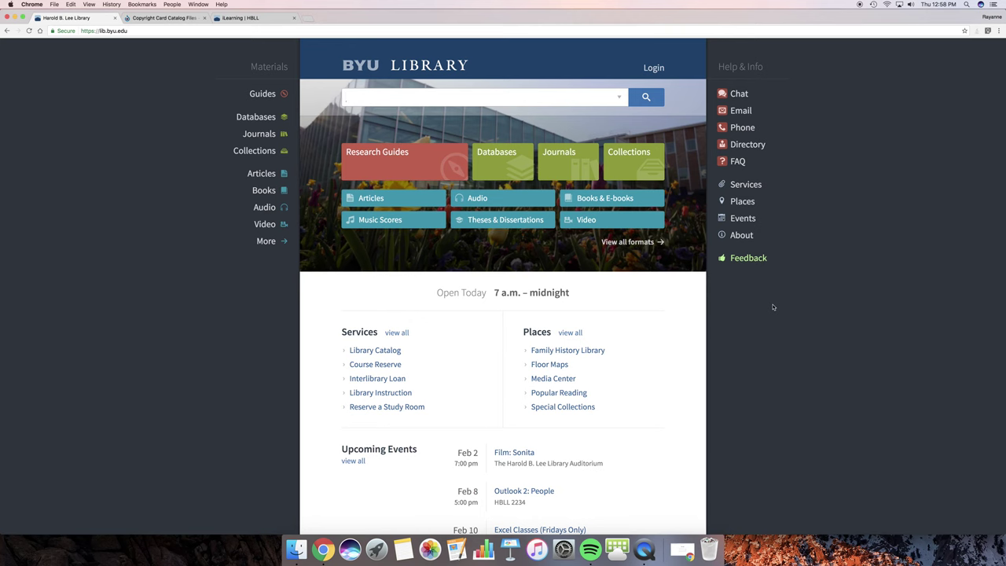
Switch to the Copyright Card Catalog Files tab with the Wikimedia card drawer photo.
scroll(773, 307, down, 1)
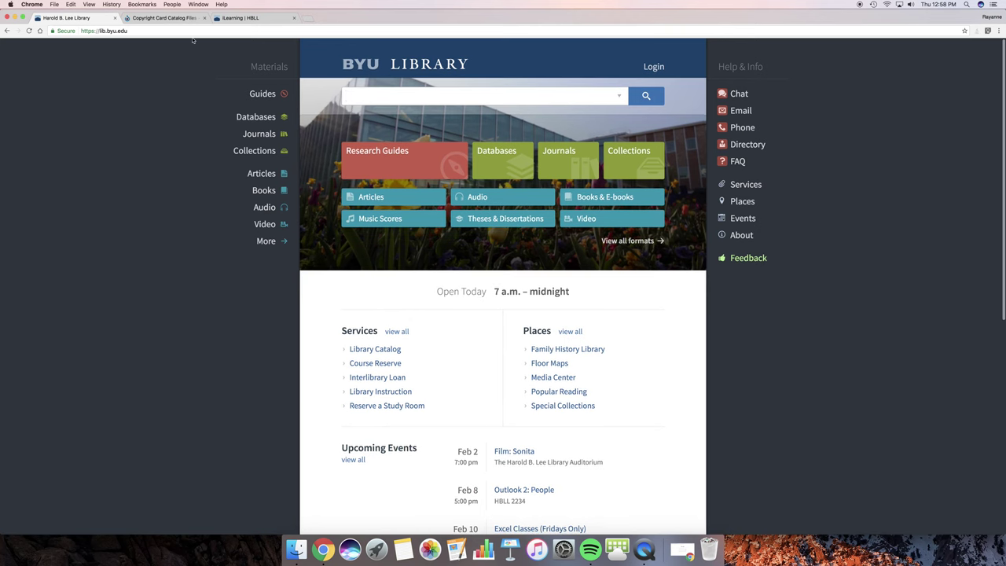
click(164, 17)
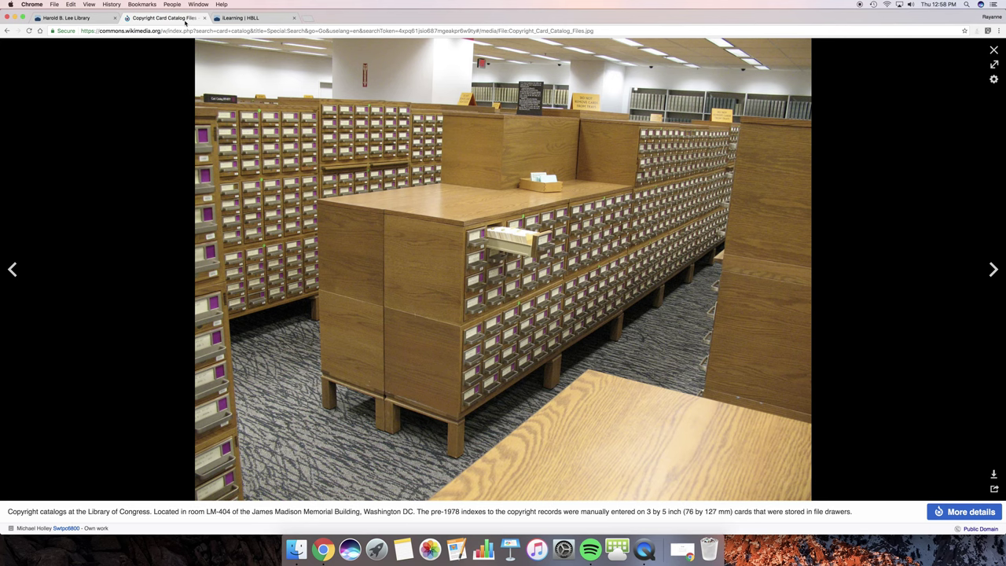
Return to the Harold B. Lee Library home page tab.
click(102, 19)
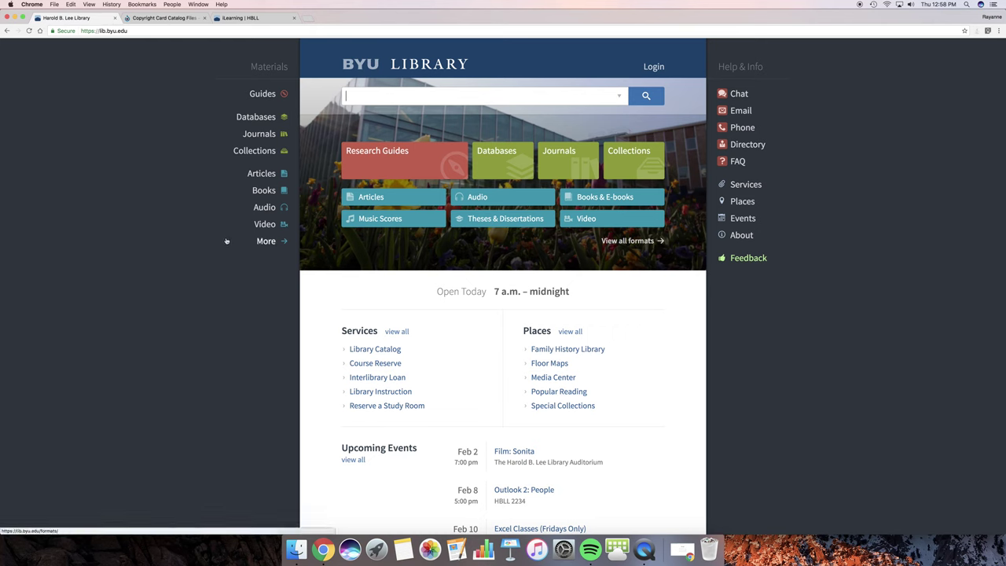
scroll(775, 118, down, 1)
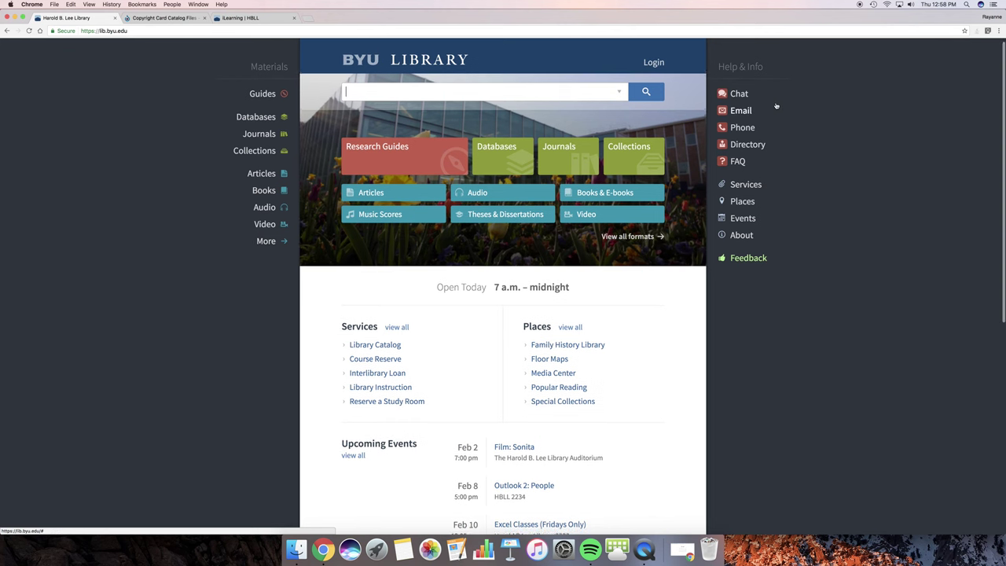
scroll(788, 212, up, 1)
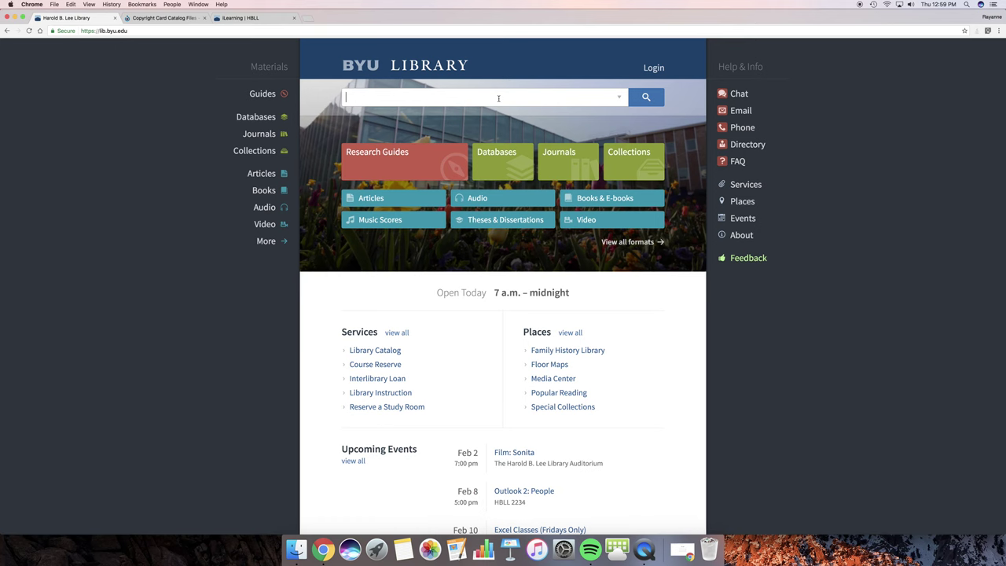
Search the library catalog for 'the story of an old farm'.
text(the story of anold)
key(BackSpace)
key(BackSpace)
key(BackSpace)
text(old farm)
click(694, 98)
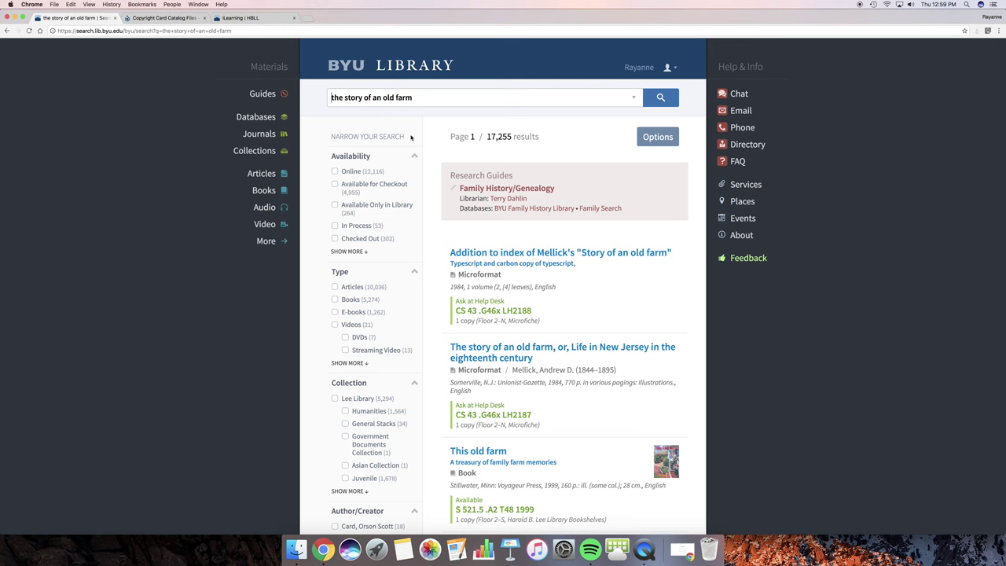
Open the Life in New Jersey 'The story of an old farm' microfiche record.
scroll(581, 148, down, 5)
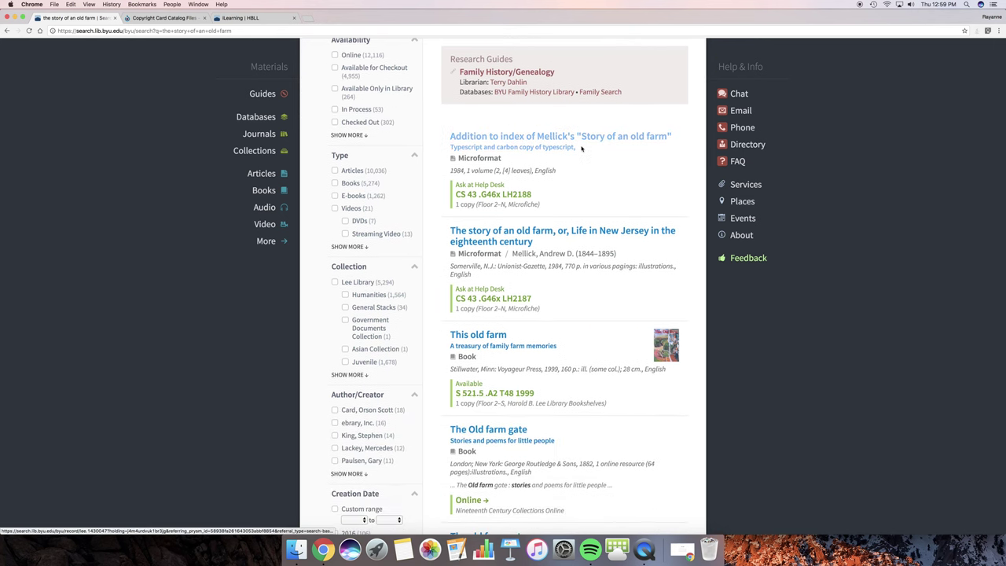
scroll(582, 149, down, 4)
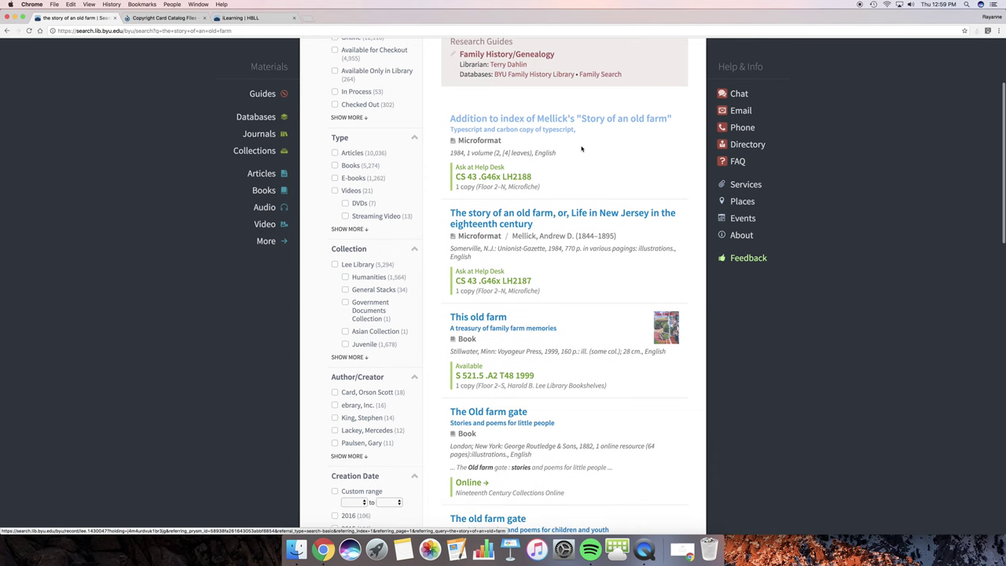
scroll(576, 136, up, 1)
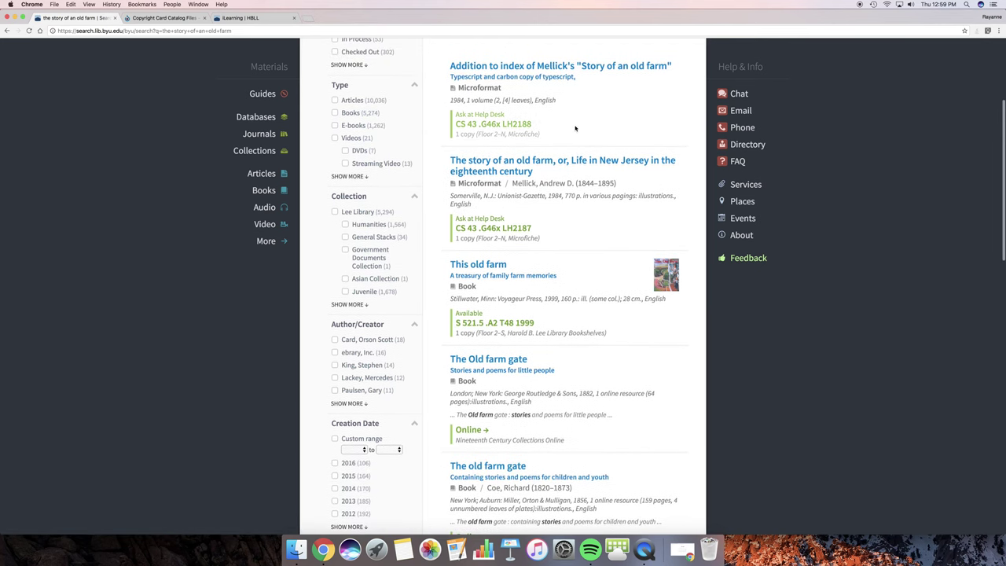
scroll(563, 79, down, 1)
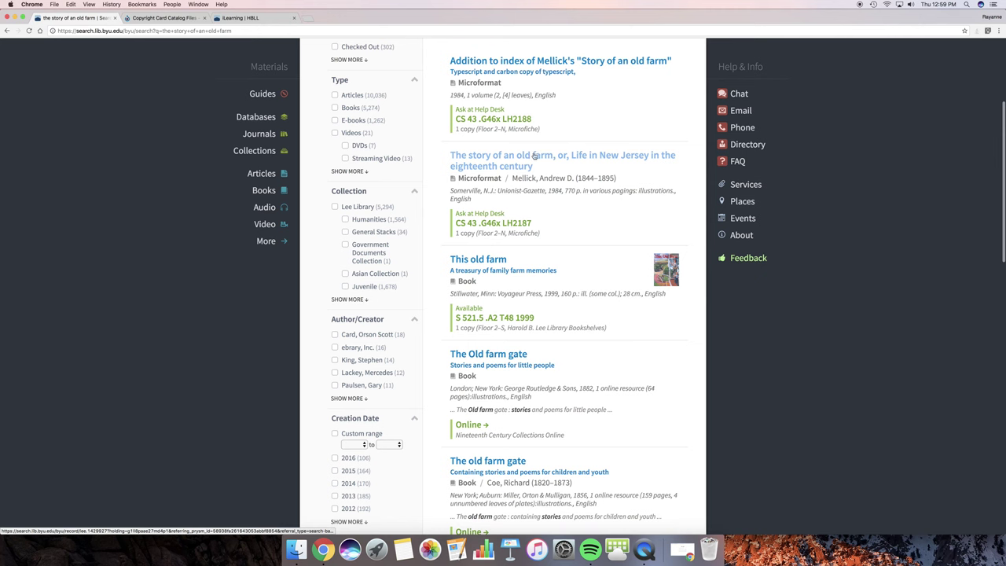
click(534, 155)
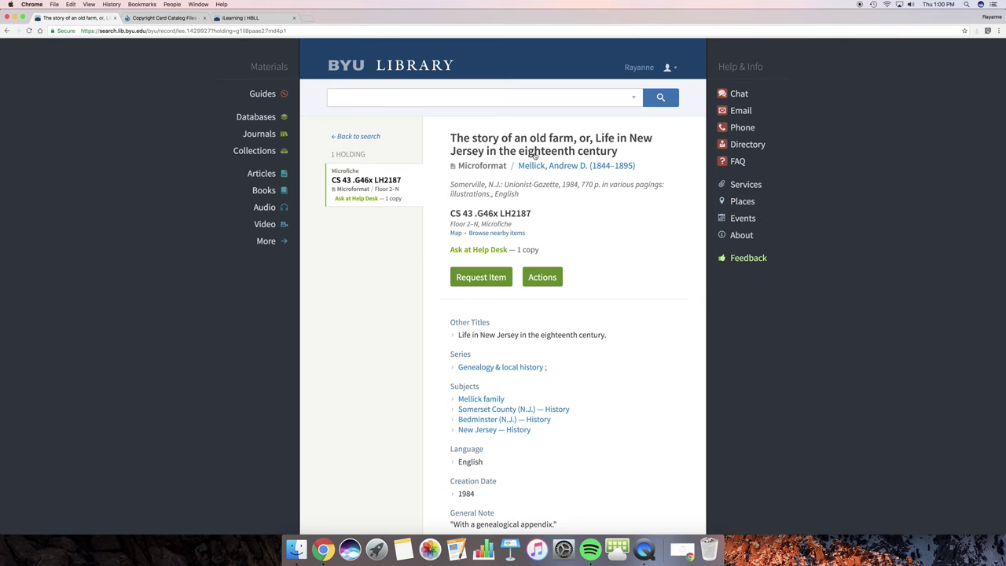
Scroll the microfiche record's details down to its Floor 2-N location and Level 2 map.
scroll(535, 155, down, 1)
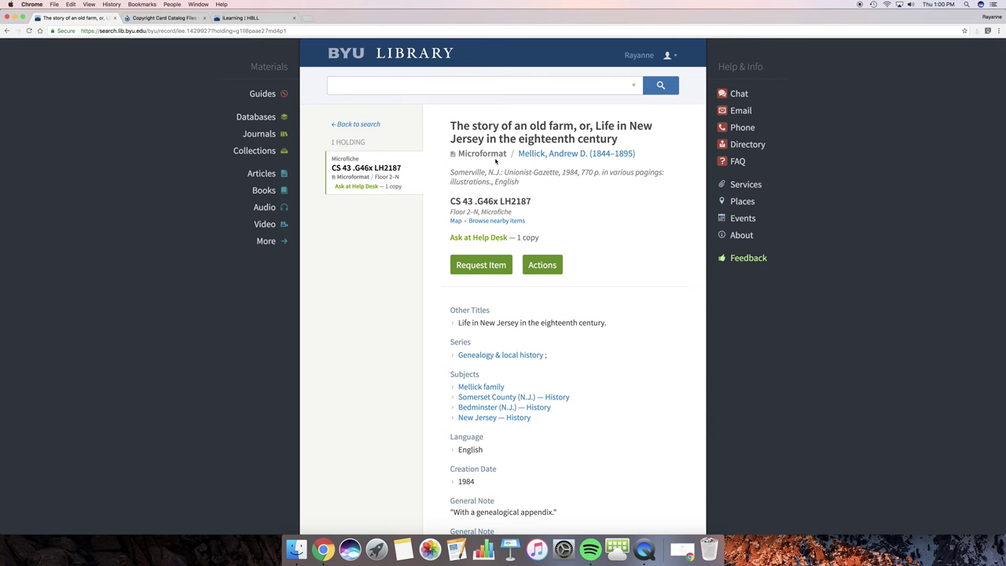
scroll(569, 197, down, 1)
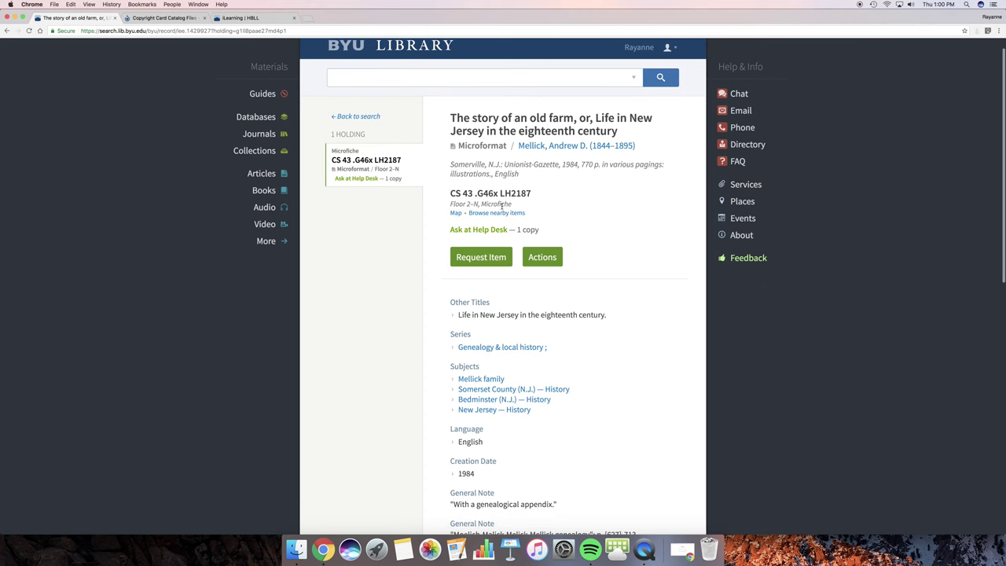
scroll(579, 220, down, 4)
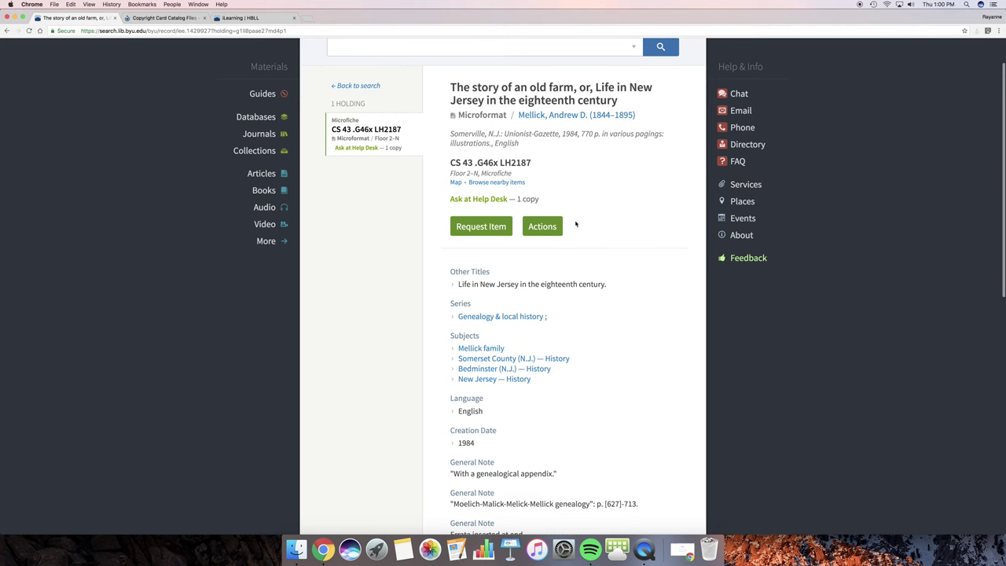
scroll(574, 225, down, 2)
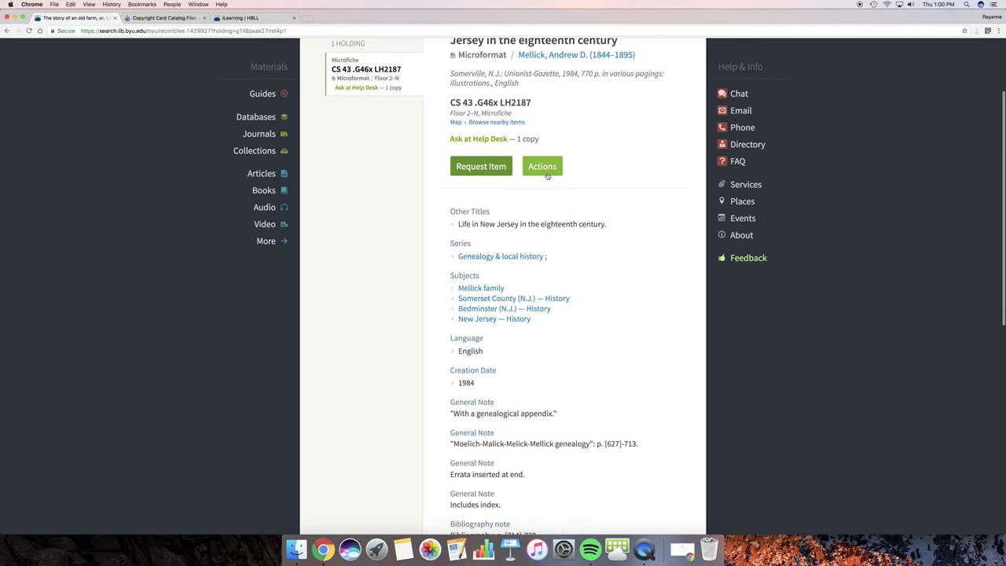
scroll(586, 238, down, 4)
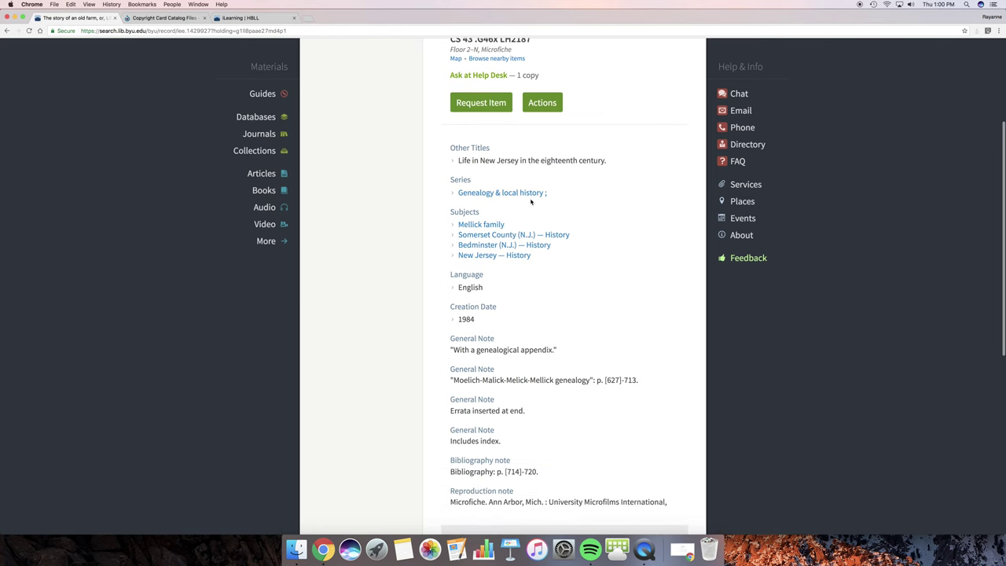
scroll(529, 199, down, 1)
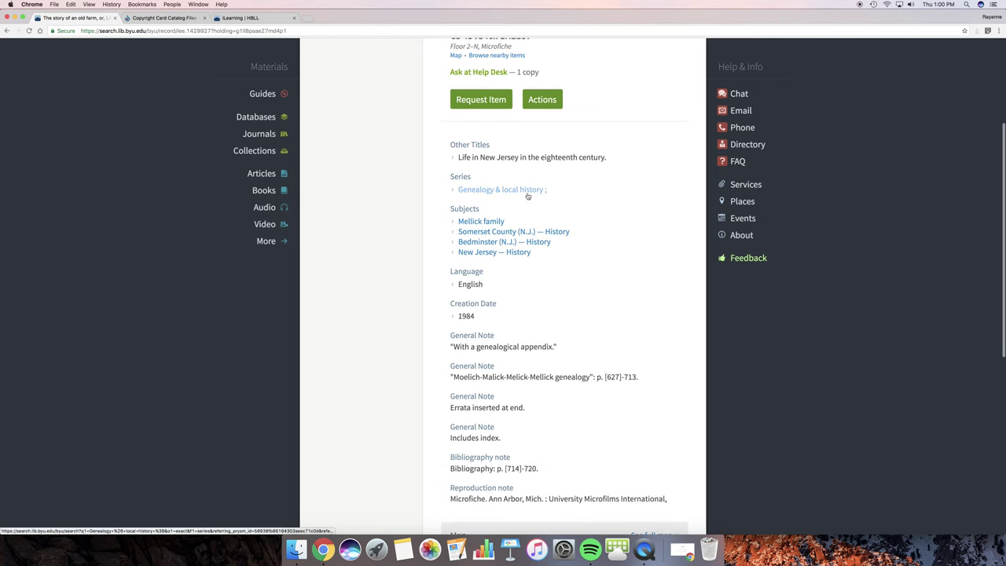
scroll(626, 221, down, 1)
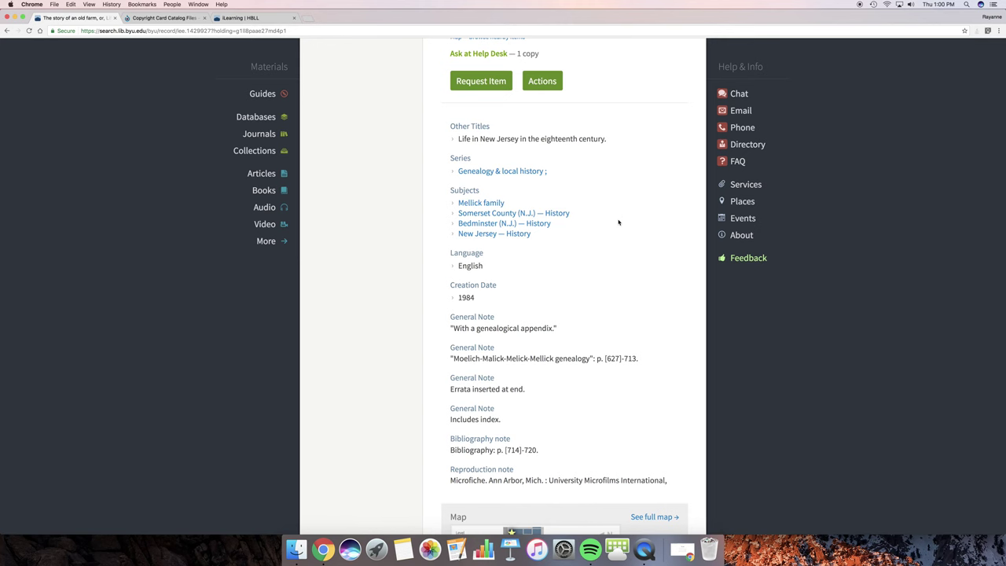
scroll(619, 223, down, 3)
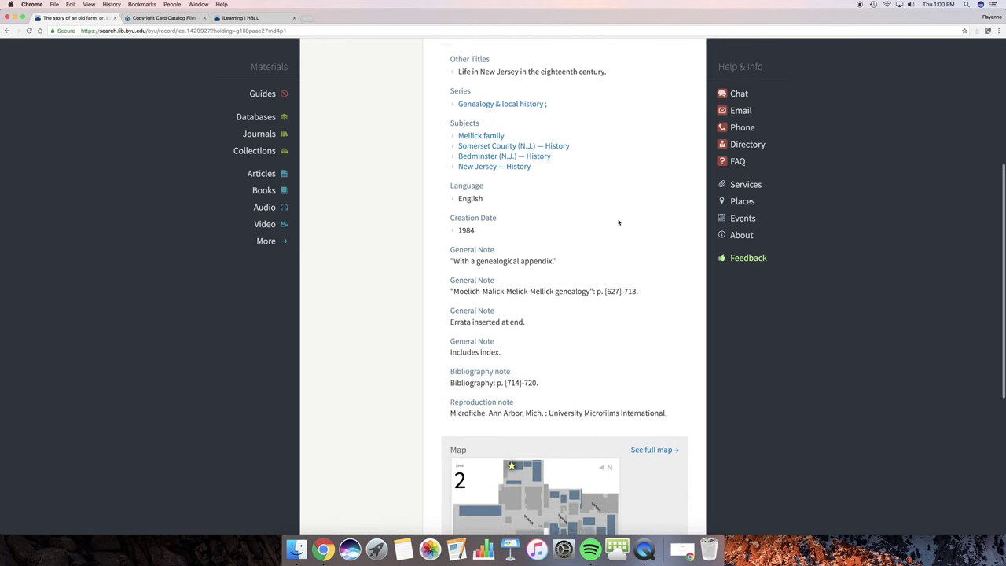
scroll(618, 223, down, 1)
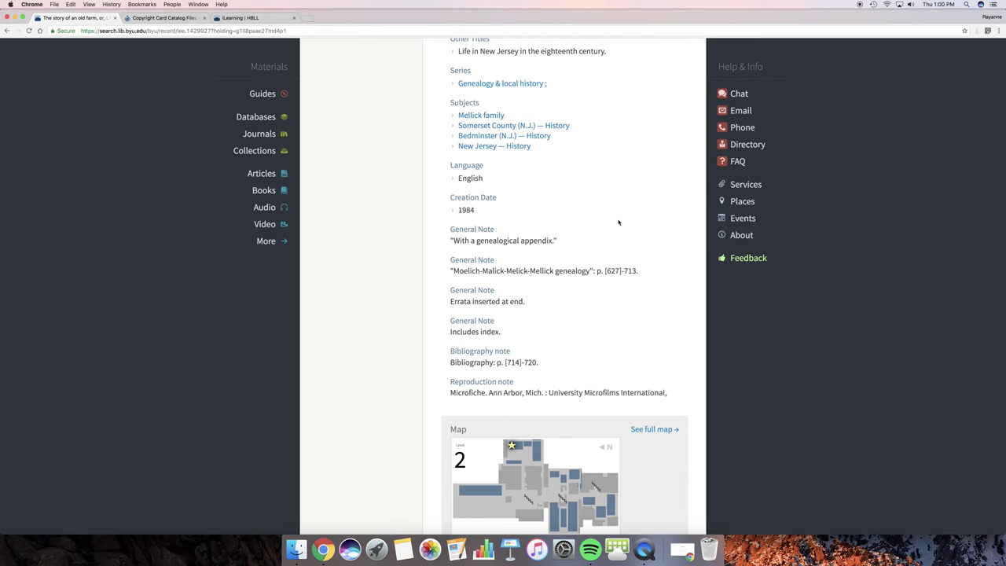
scroll(619, 222, down, 1)
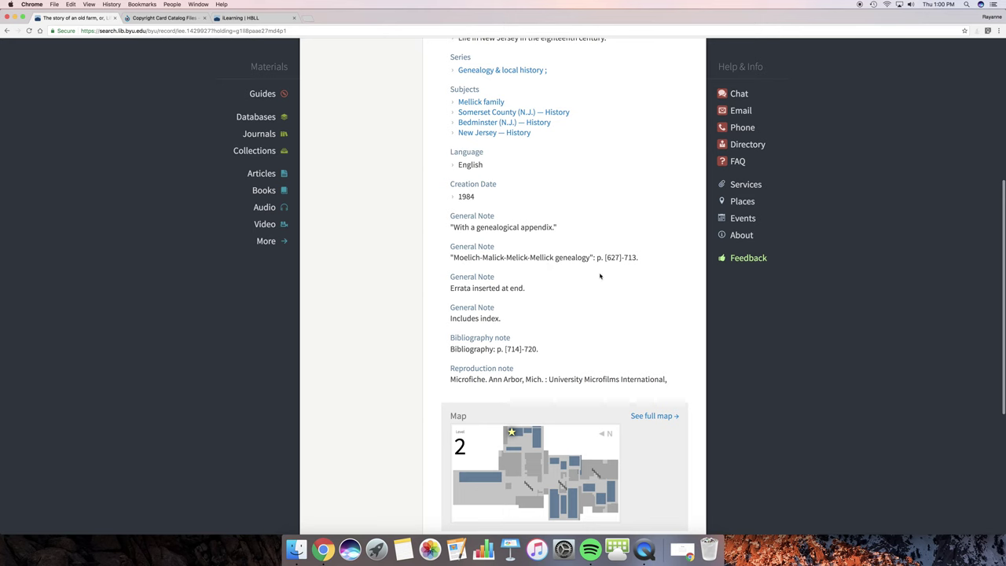
scroll(600, 276, down, 5)
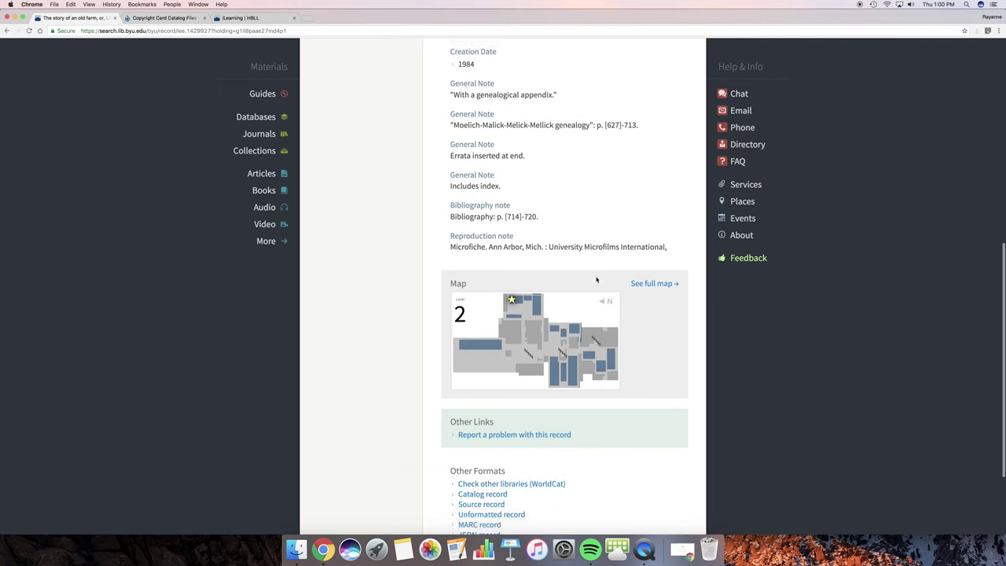
scroll(596, 280, down, 2)
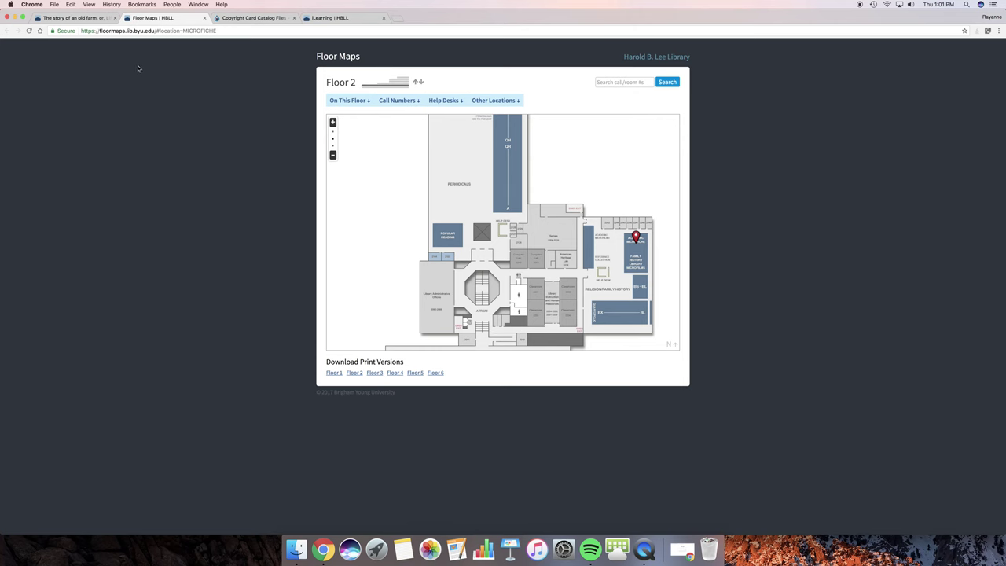
Close the Floor Maps tab to return to the old-farm record page.
click(204, 17)
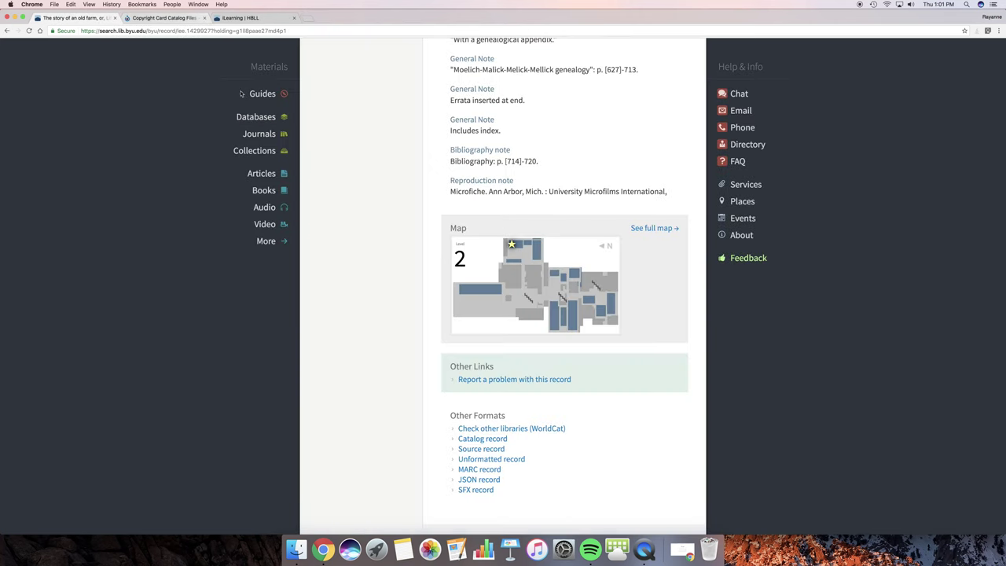
Enter 'early america: memories of a coal miner's daughter' in the catalog search box.
scroll(382, 221, up, 10)
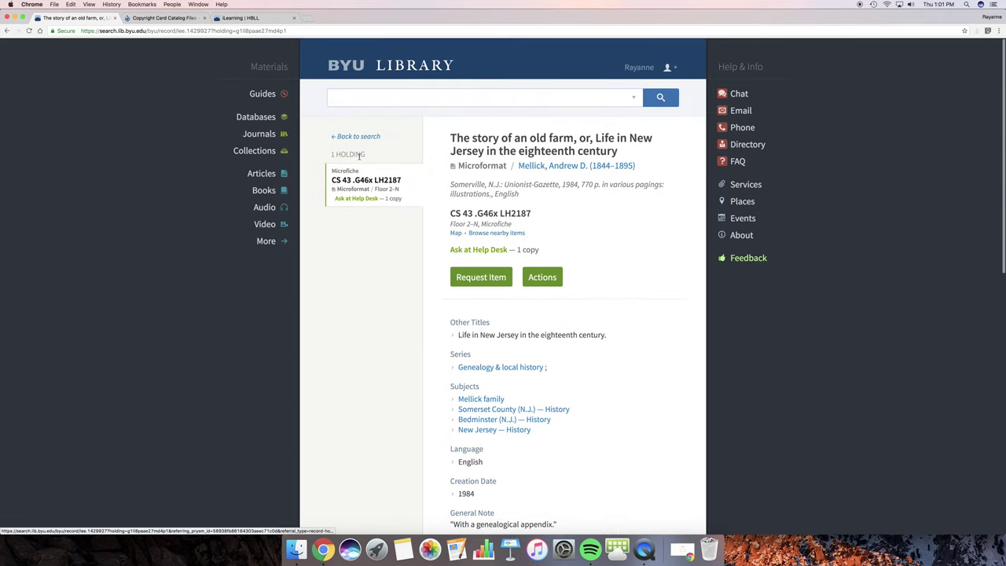
click(380, 99)
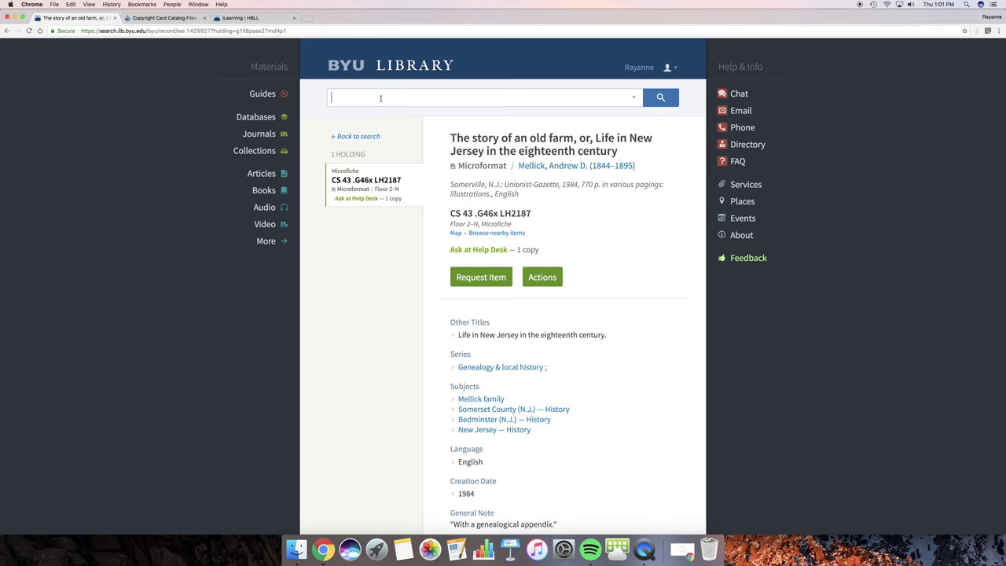
text(early america: memories of a coal miner's daugh)
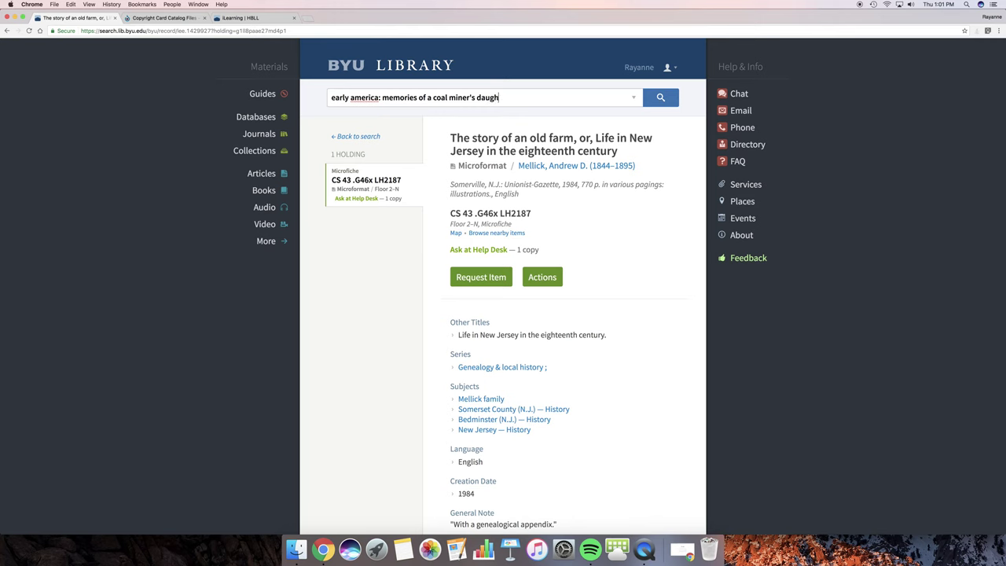
text(ter)
scroll(540, 98, down, 1)
click(538, 98)
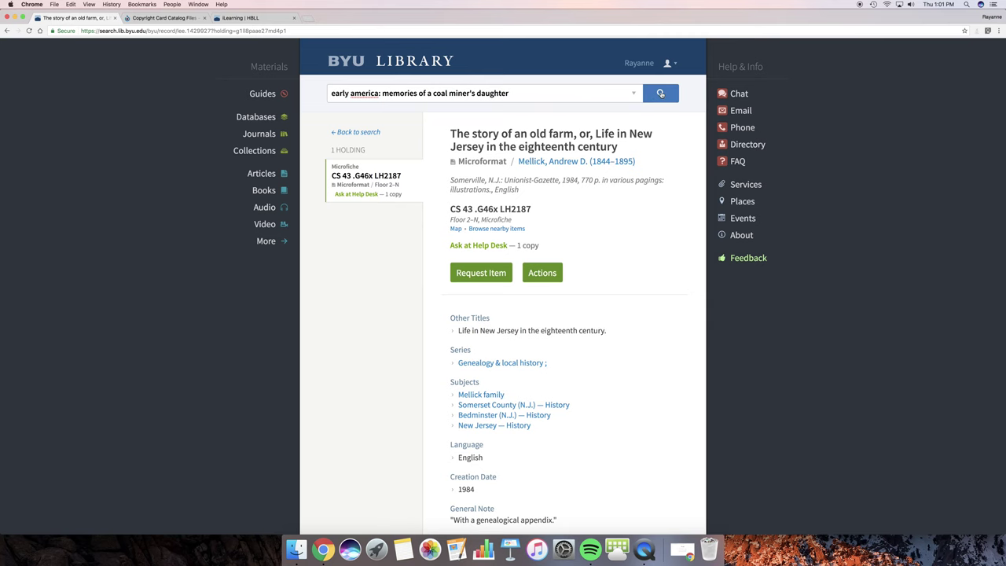
Run the coal miner's daughter search, review its 360 results, then retry it in the classic catalog.
click(660, 94)
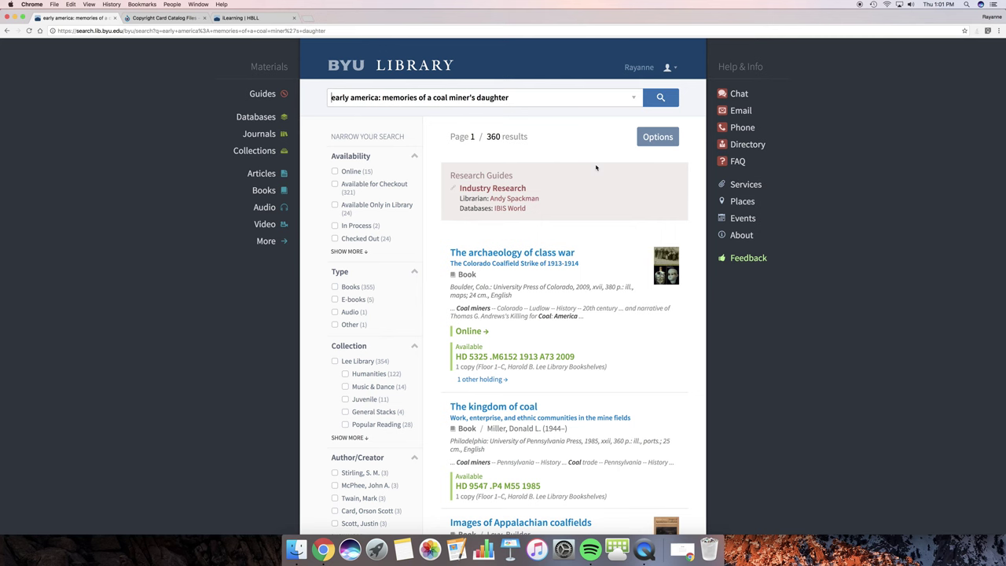
scroll(596, 168, down, 3)
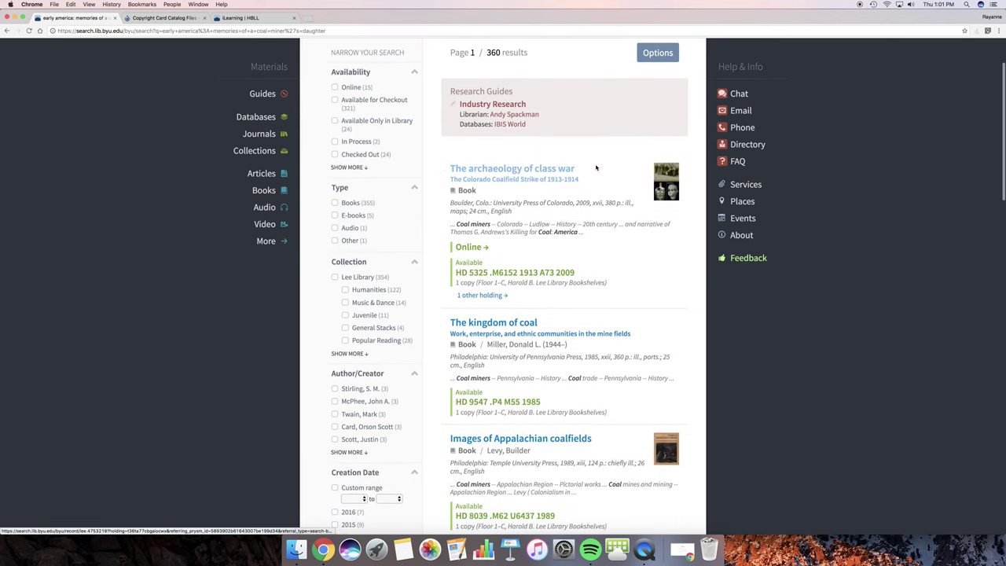
scroll(596, 168, down, 5)
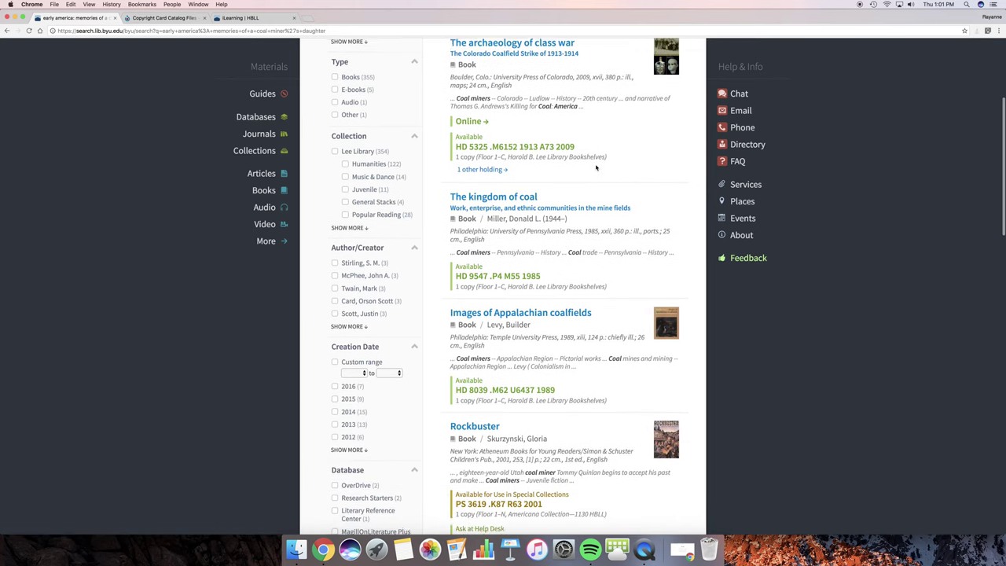
scroll(596, 168, down, 8)
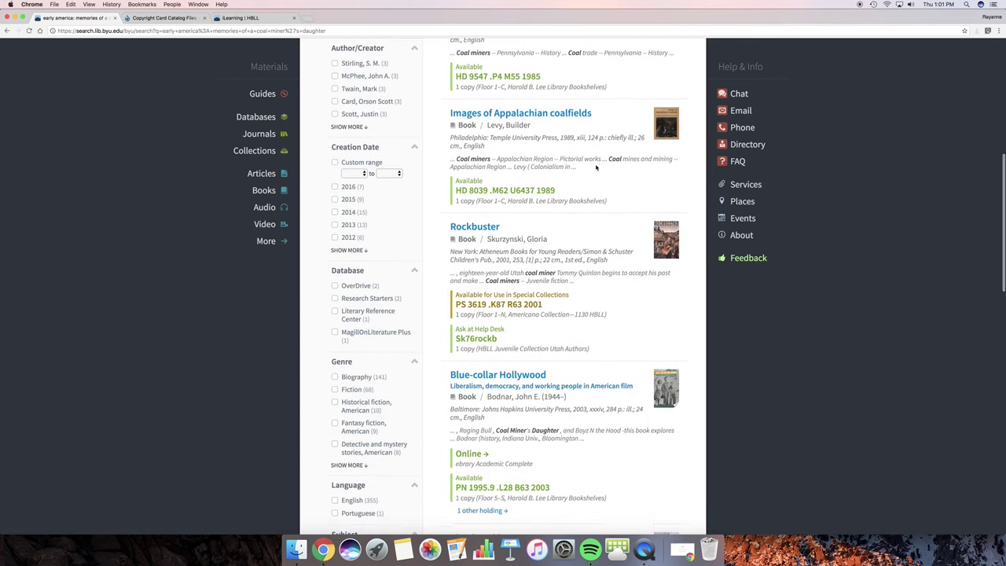
scroll(595, 167, down, 6)
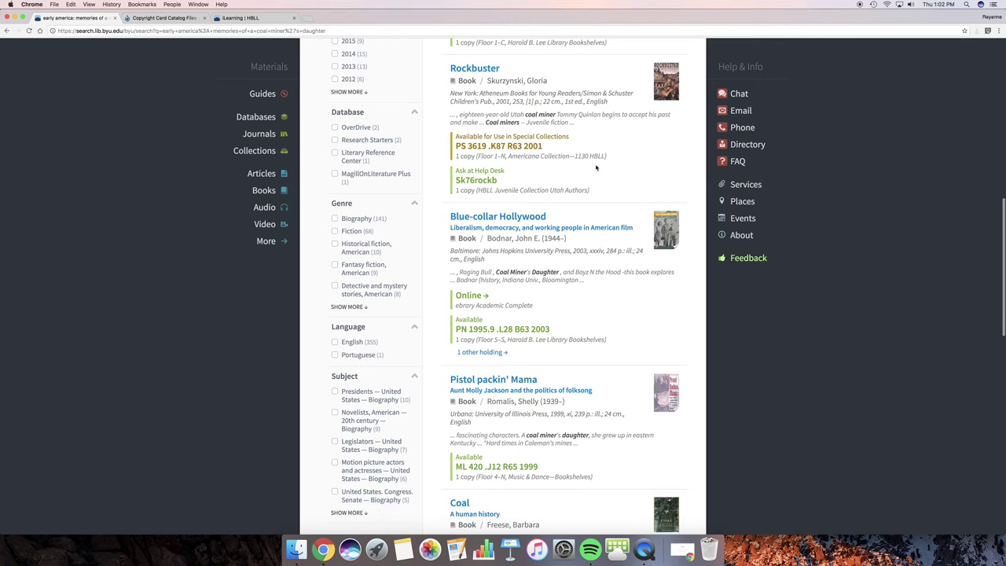
scroll(596, 167, down, 5)
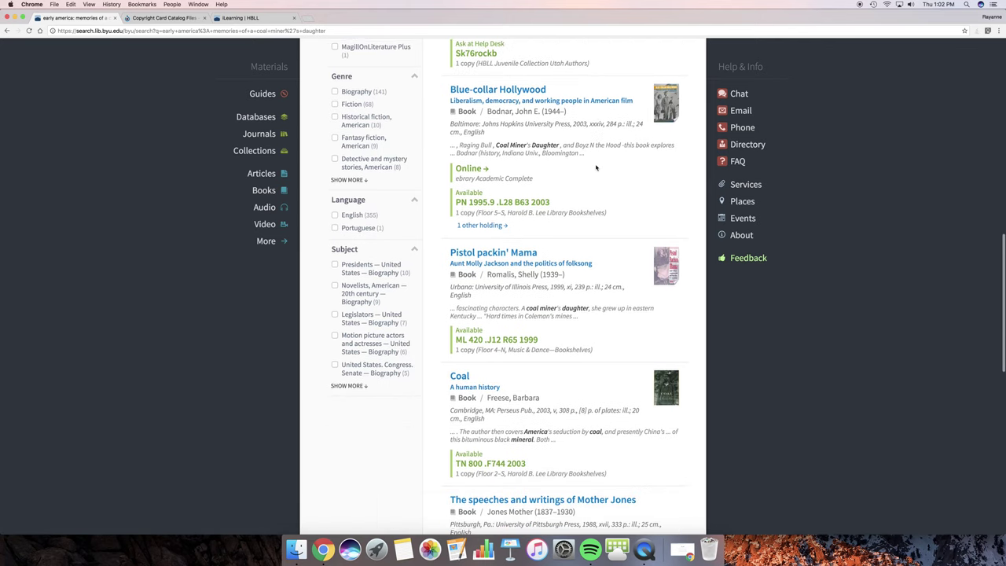
scroll(596, 167, down, 6)
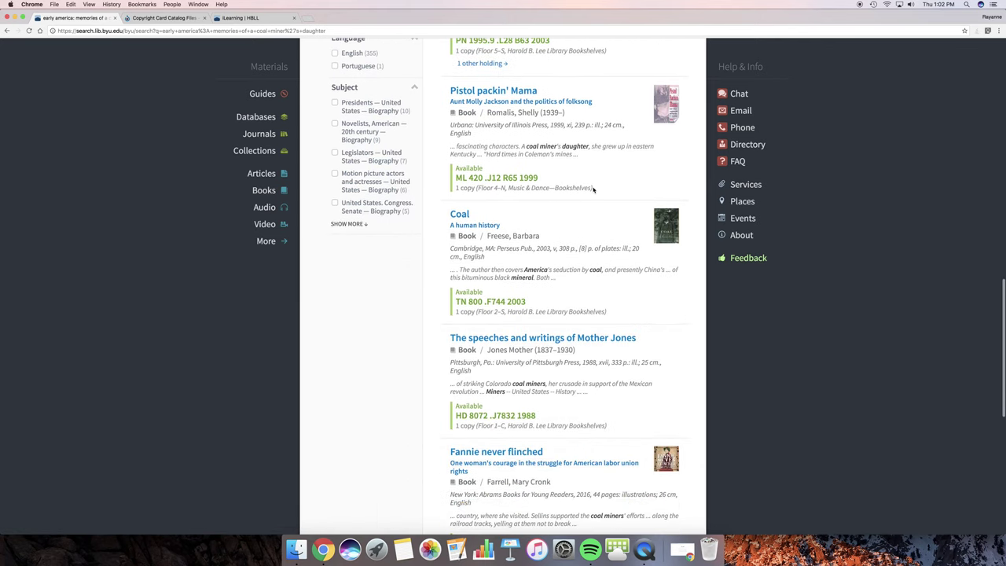
scroll(593, 189, down, 7)
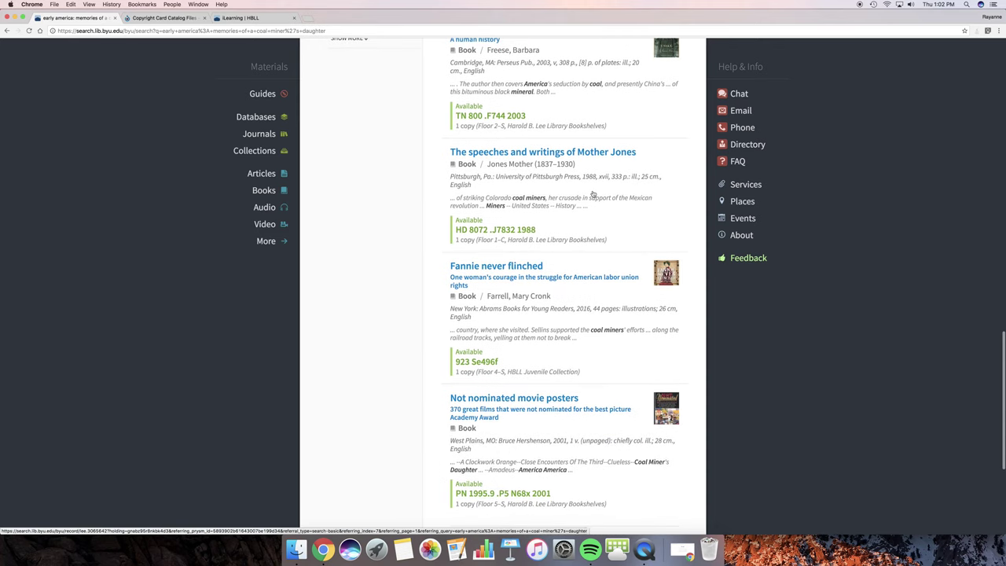
scroll(592, 193, down, 3)
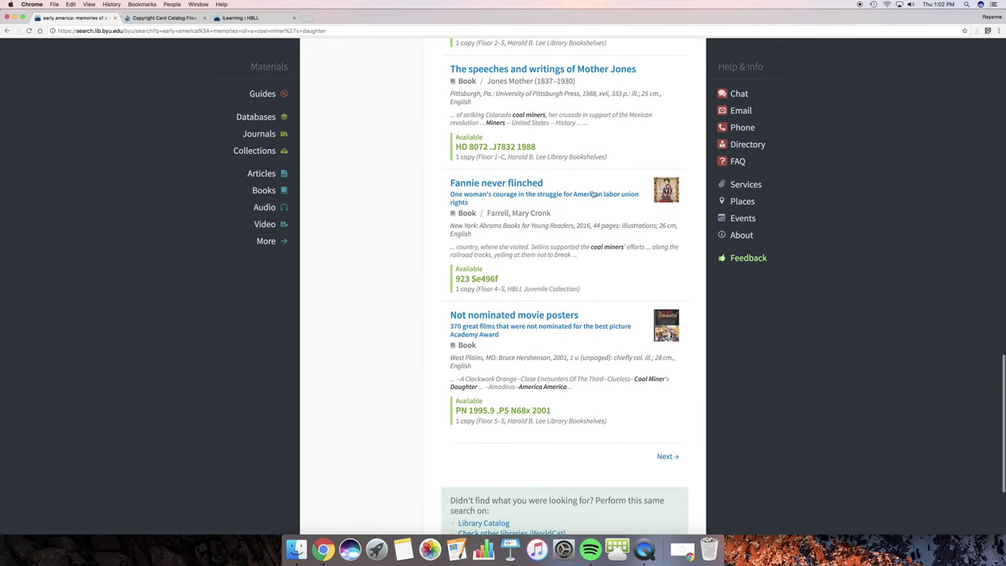
scroll(592, 193, down, 5)
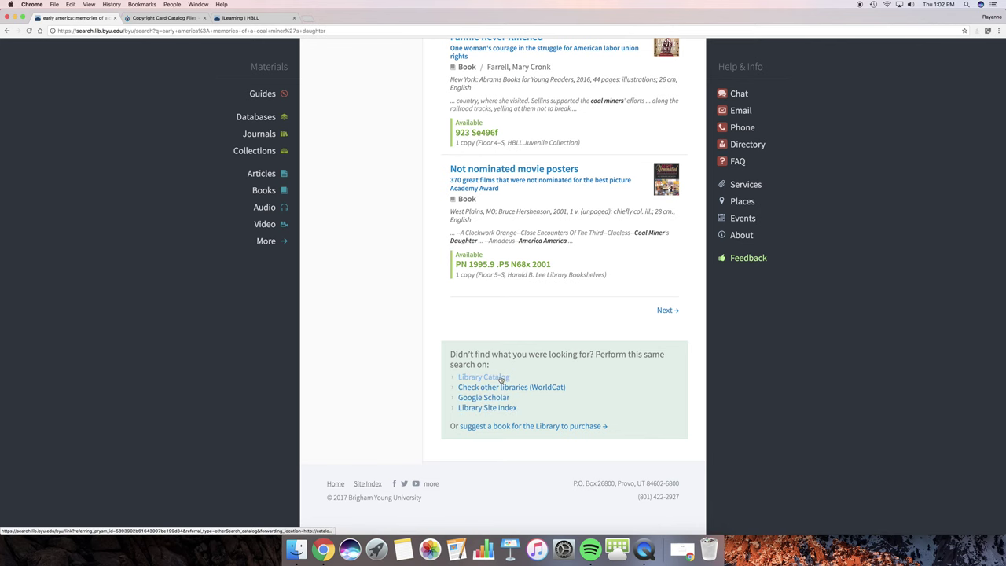
click(501, 378)
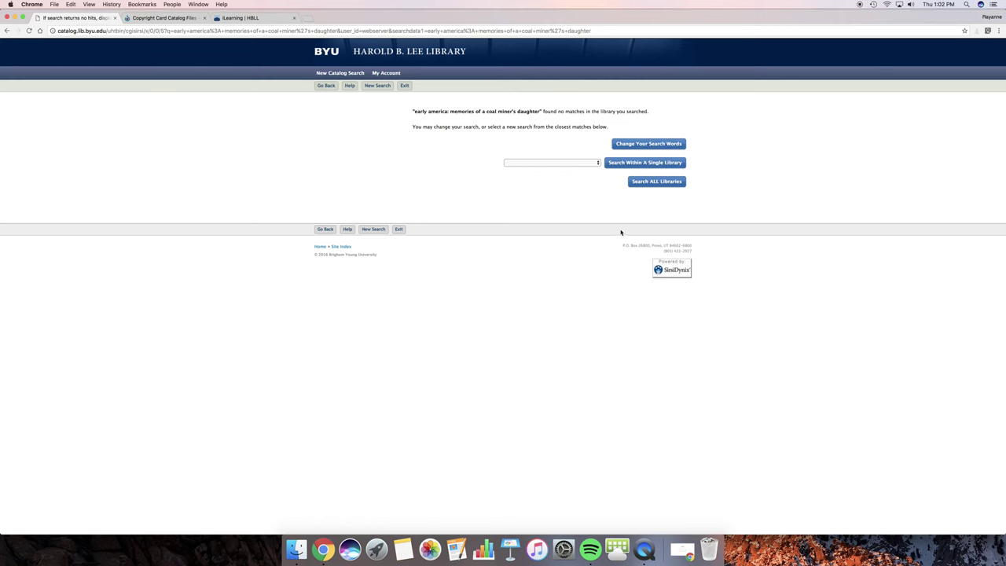
Search all libraries without matches, then resubmit 'early america: memories of a coal miner's daughter' from the homepage.
click(658, 181)
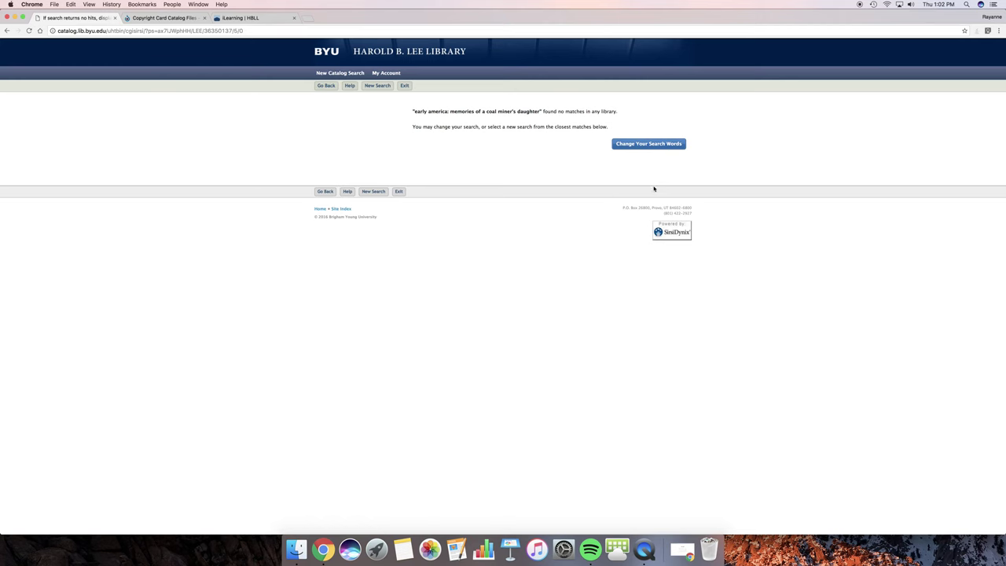
click(404, 86)
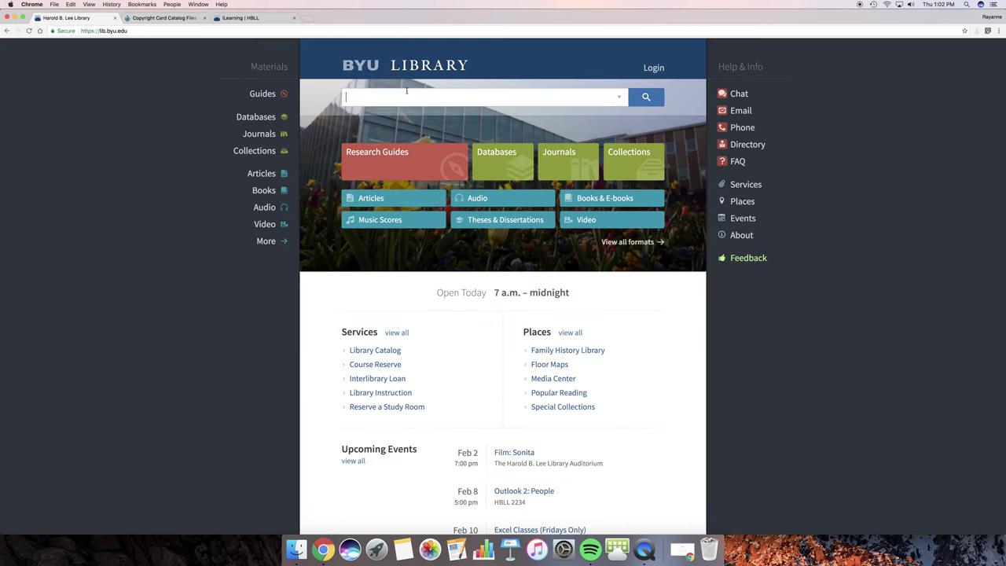
click(423, 101)
text(early america: memories of a coal miner's daugh)
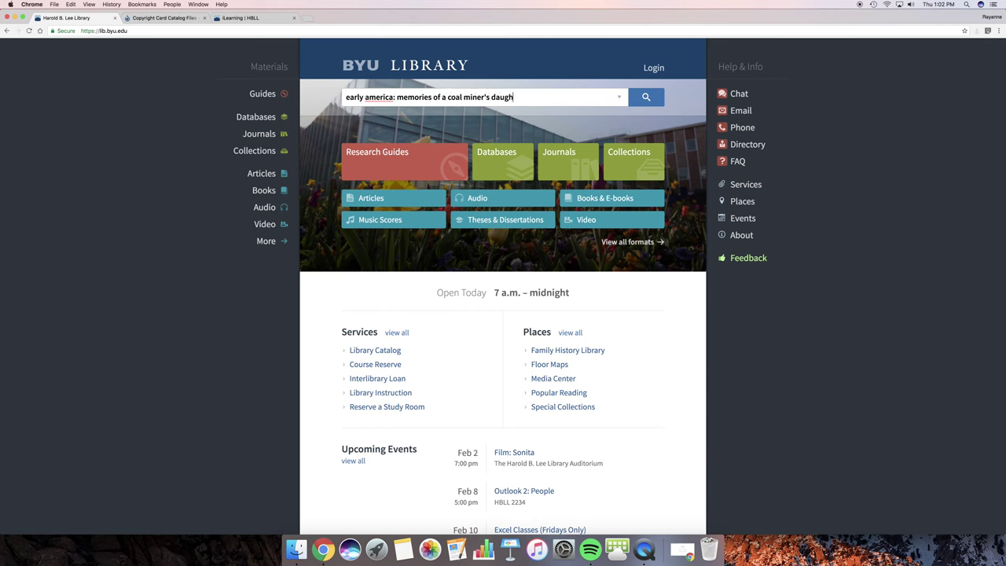
text(ter)
click(648, 99)
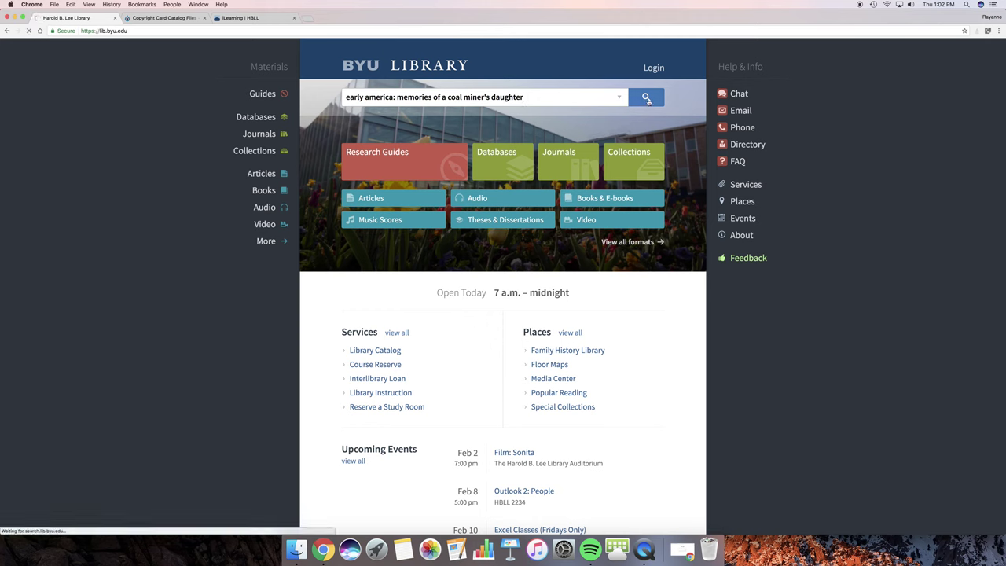
Repeat the coal miner's daughter search in WorldCat, finding the 1974 book Early America.
scroll(592, 201, down, 3)
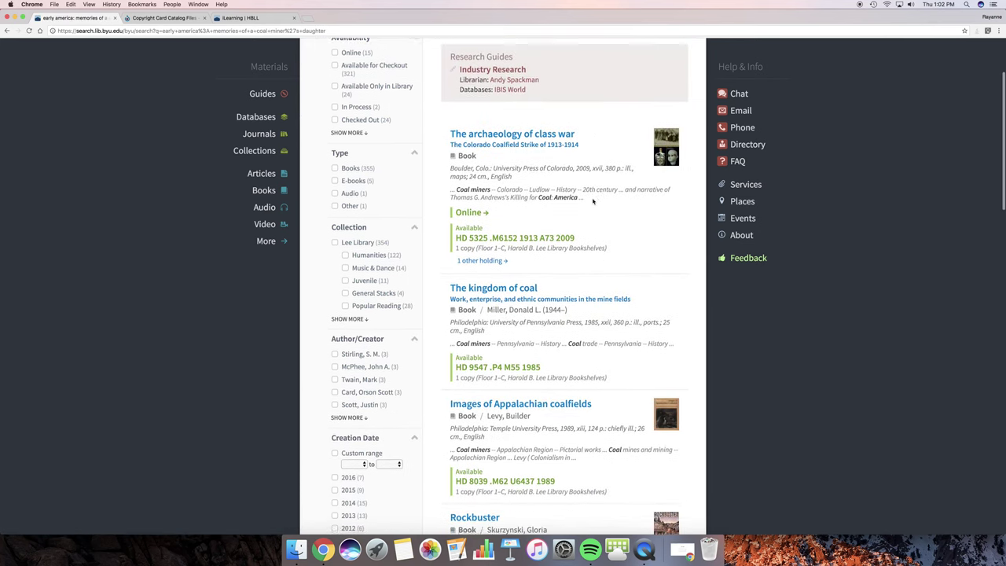
scroll(592, 202, down, 15)
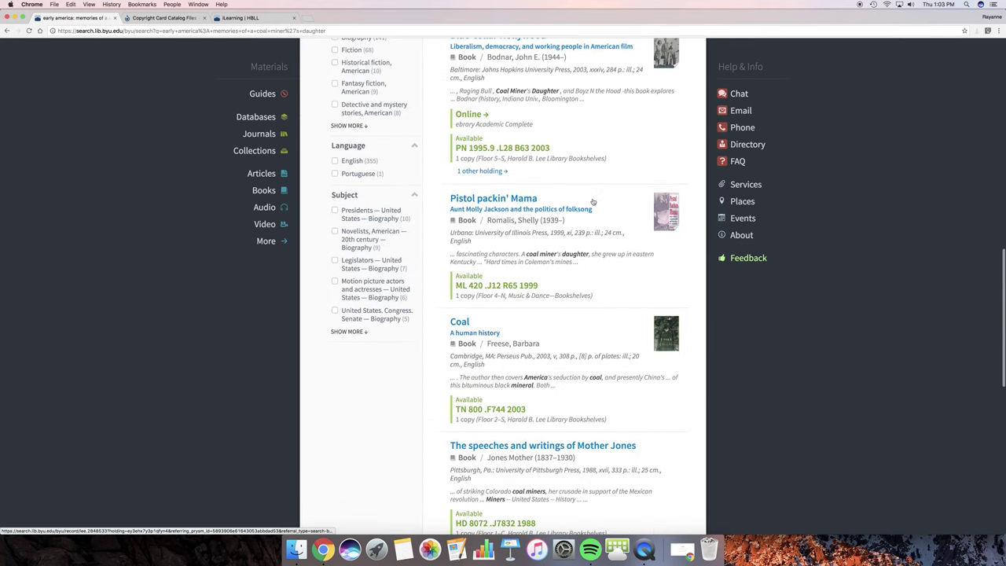
scroll(593, 202, down, 5)
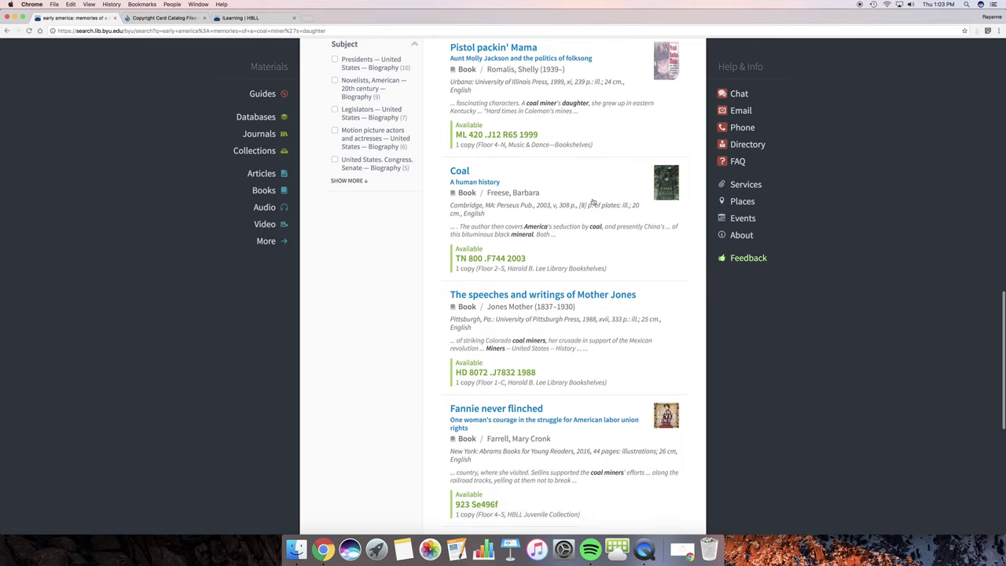
scroll(593, 203, down, 10)
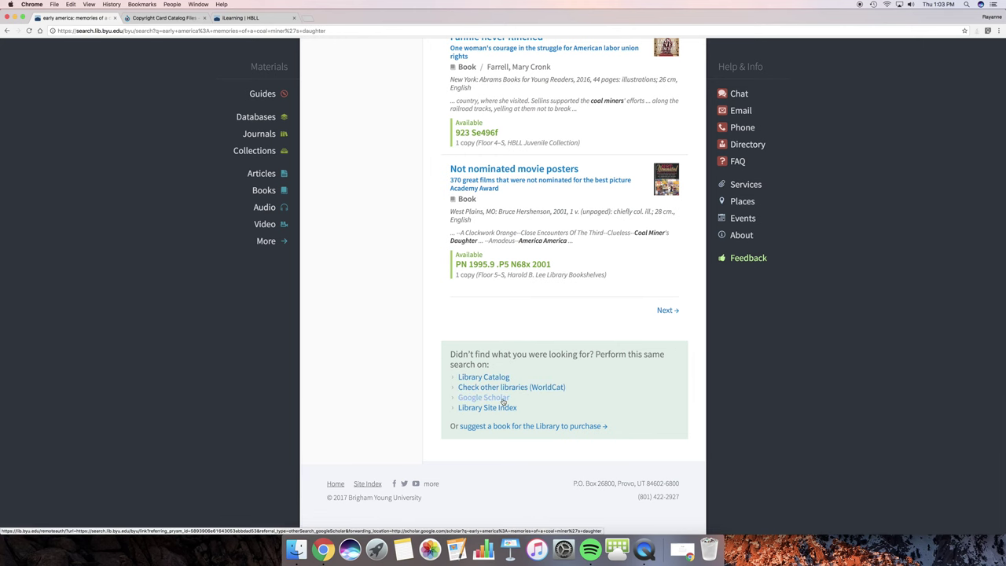
scroll(503, 401, up, 1)
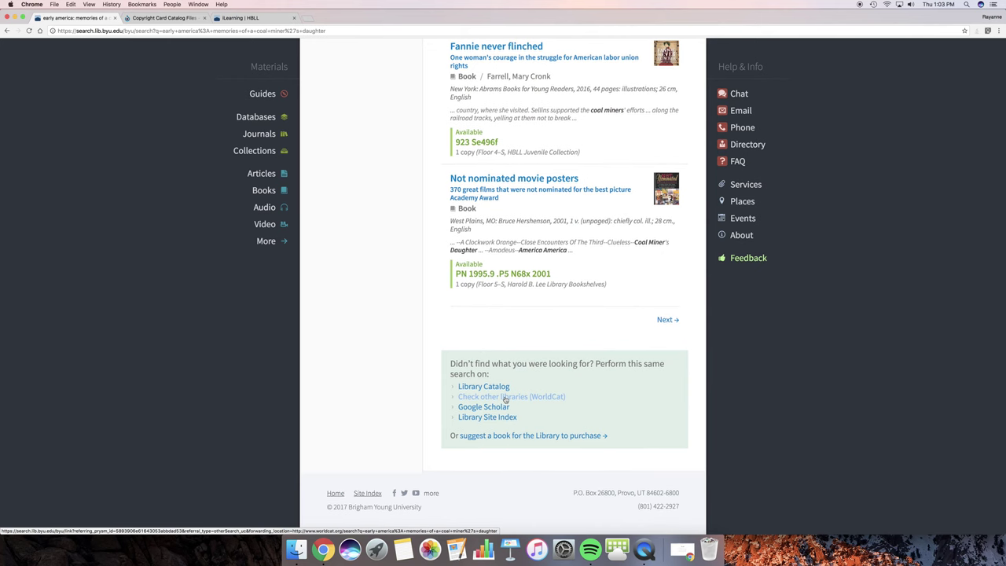
click(506, 400)
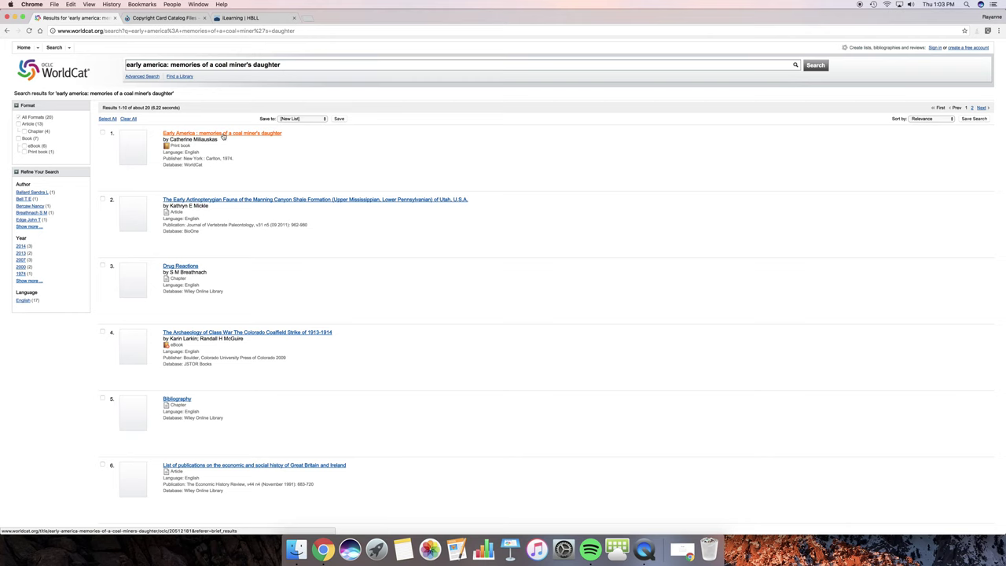
Open the 1974 'Early America' book record and view its only holding library, Kent State University.
click(223, 135)
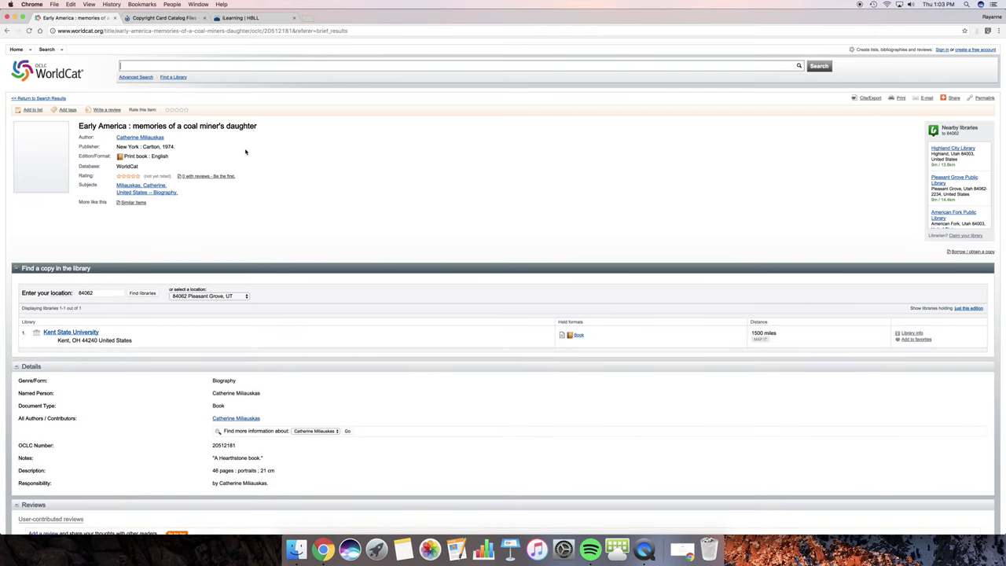
scroll(251, 157, down, 2)
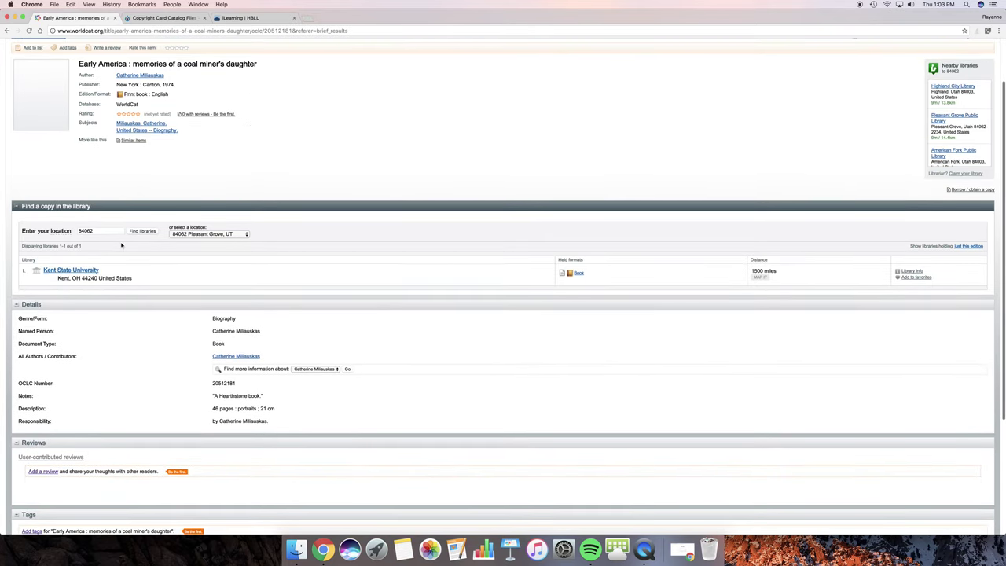
scroll(126, 245, down, 1)
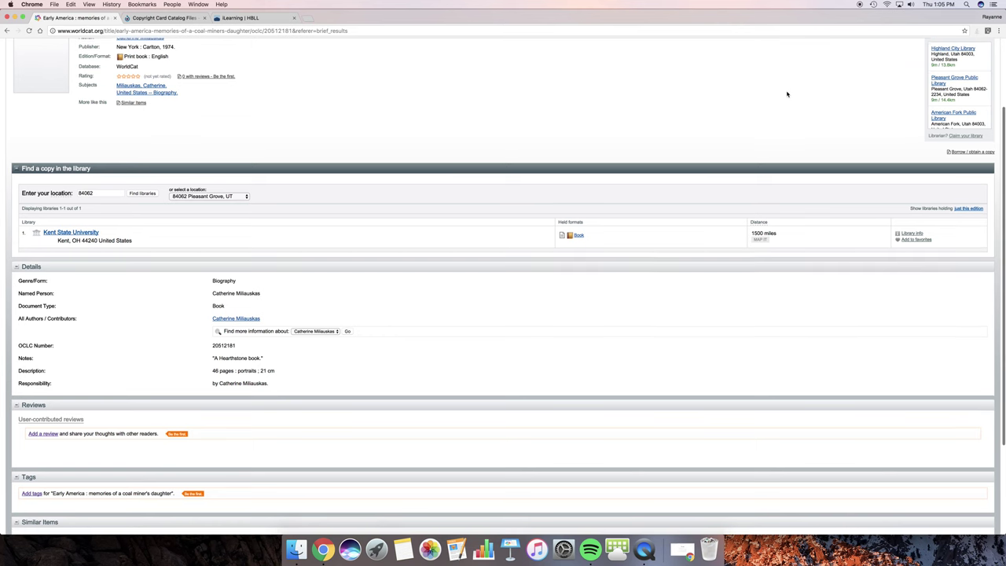
scroll(774, 97, down, 2)
scroll(742, 105, down, 1)
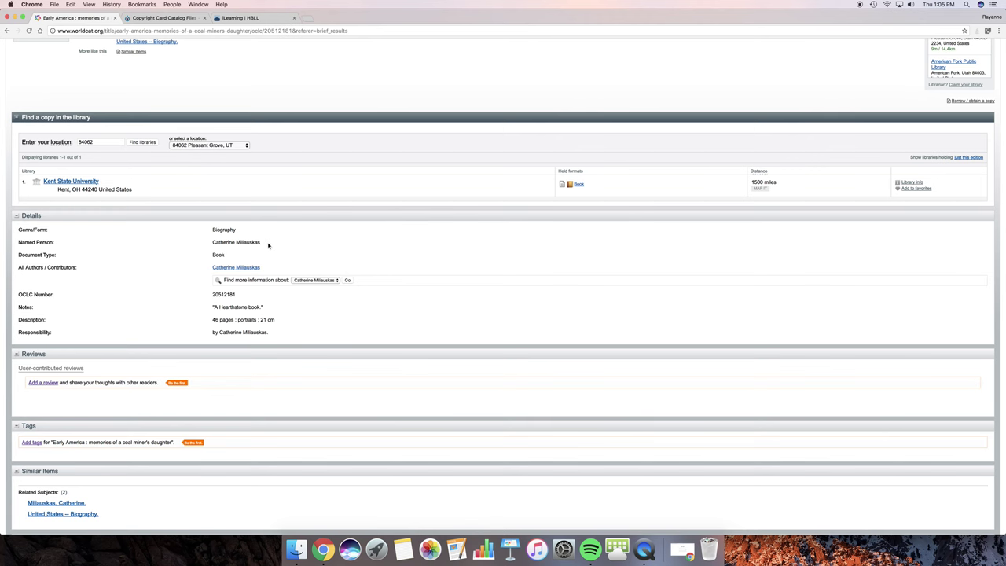
scroll(268, 246, down, 3)
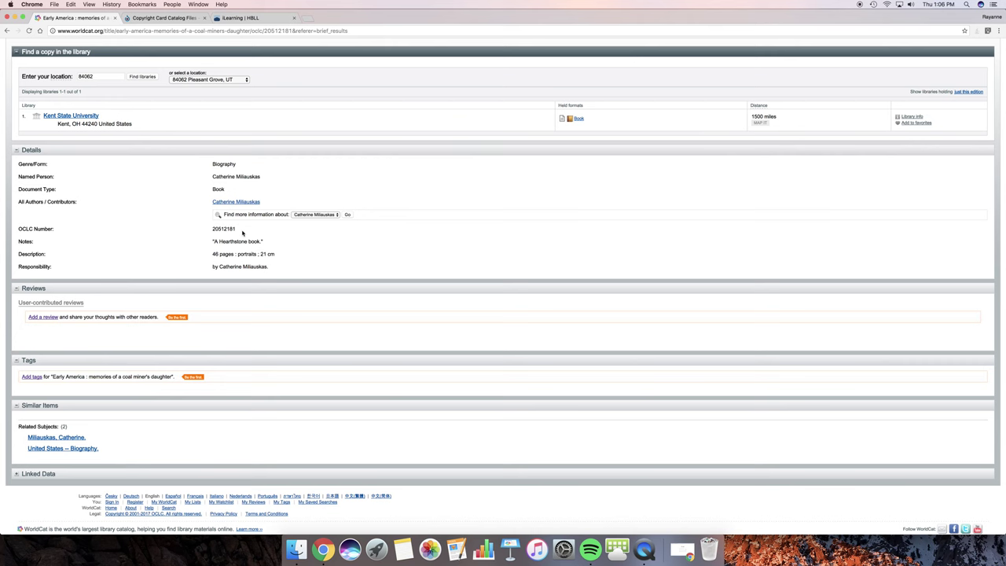
scroll(243, 233, down, 1)
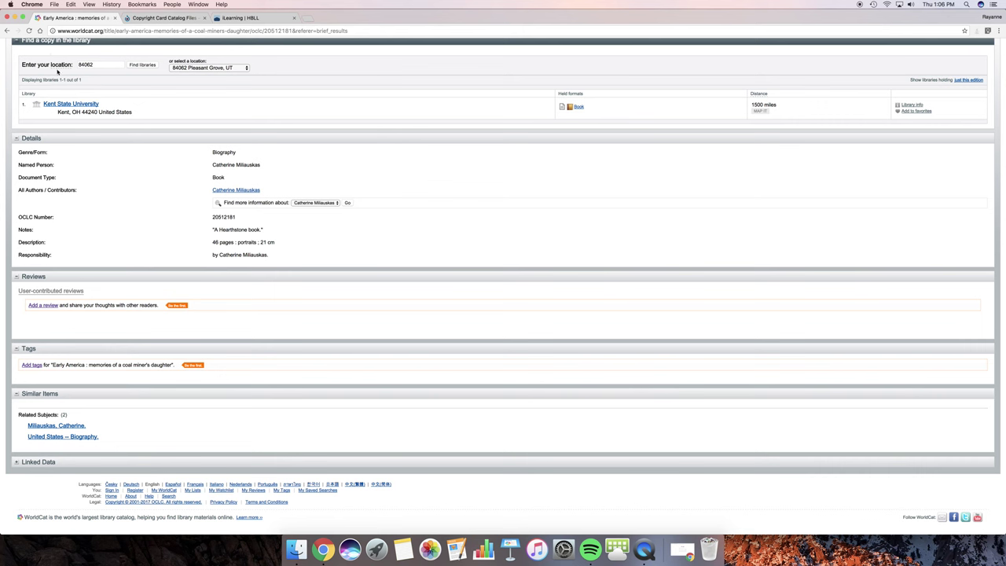
Go back twice from WorldCat to the 360 BYU Library coal miner's daughter results.
click(7, 30)
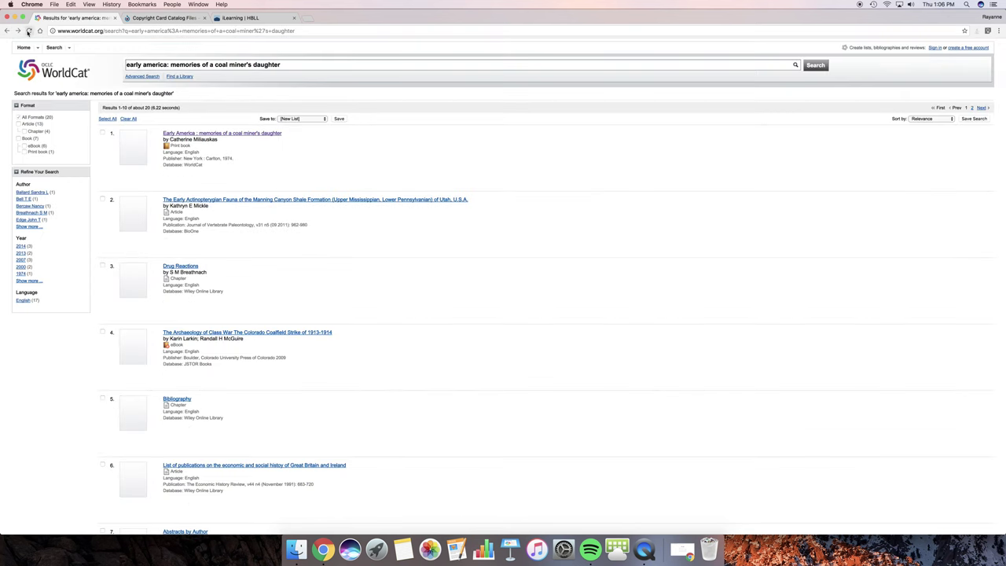
click(8, 31)
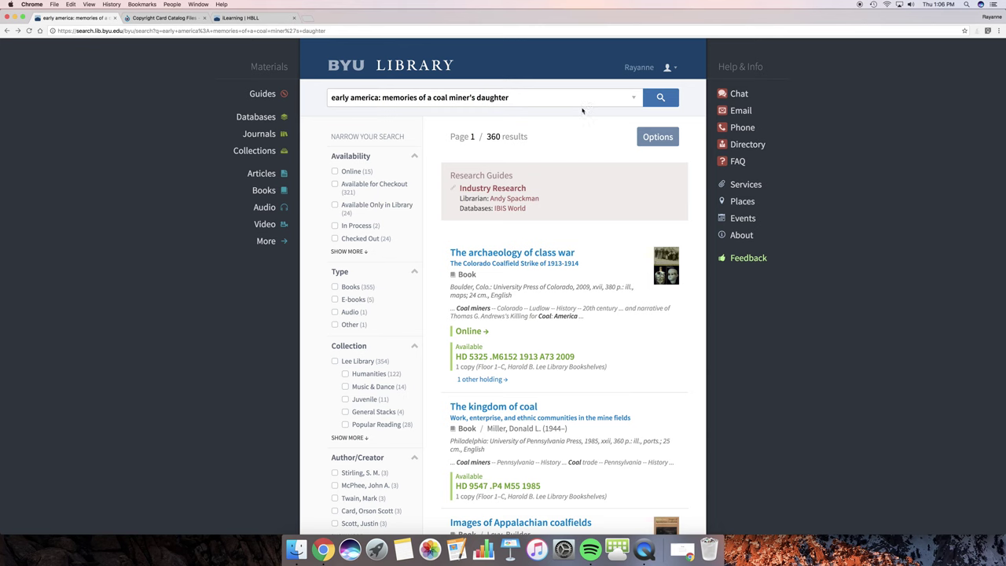
In Advanced Search, replace the first row's query with 'lithuania', keeping Any field and contains.
click(635, 100)
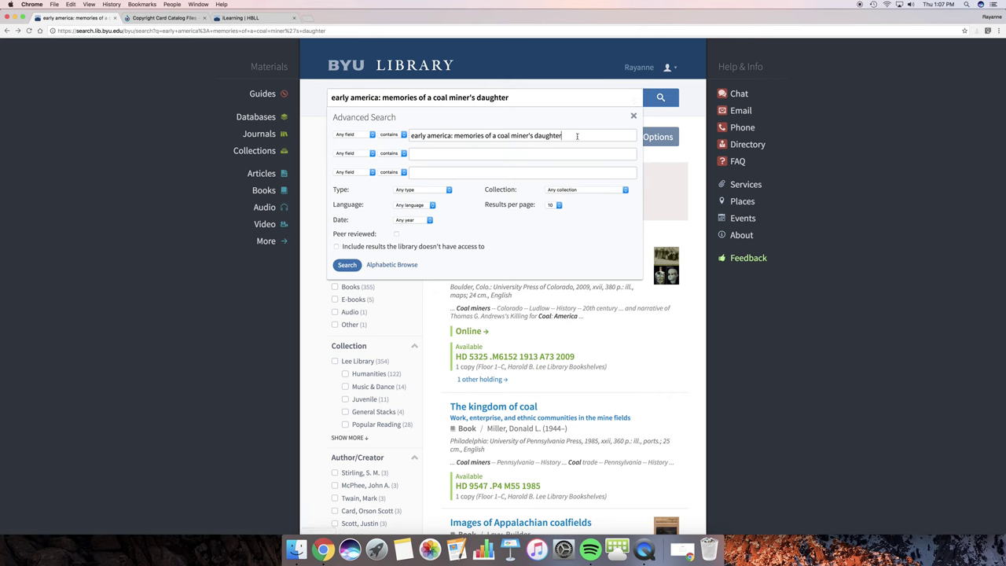
drag(577, 136, 403, 135)
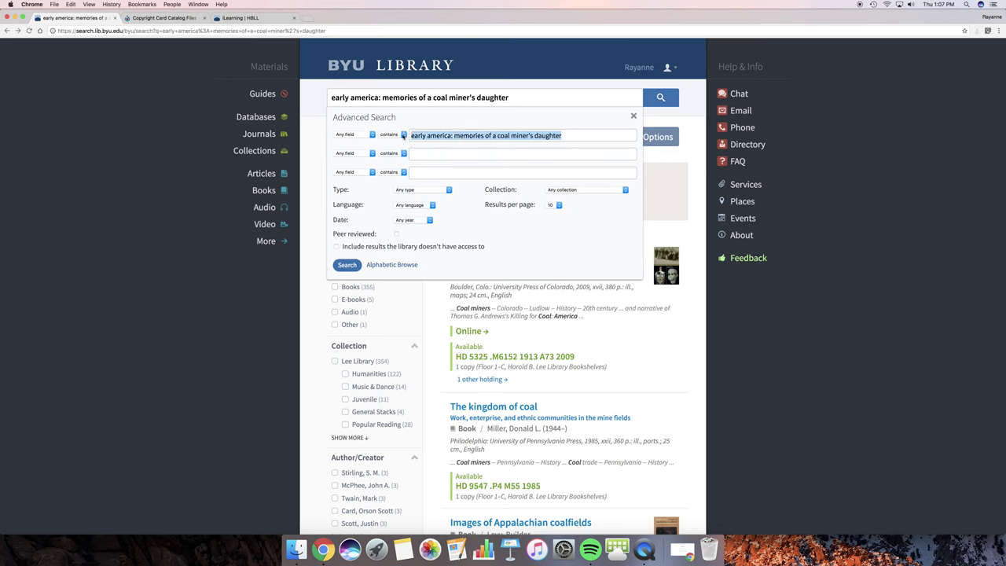
key(BackSpace)
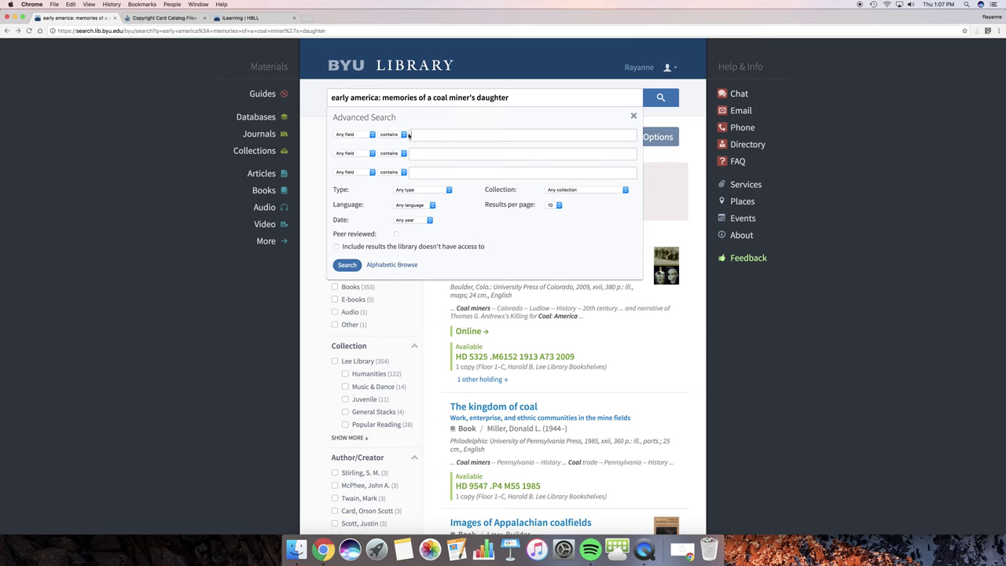
click(373, 136)
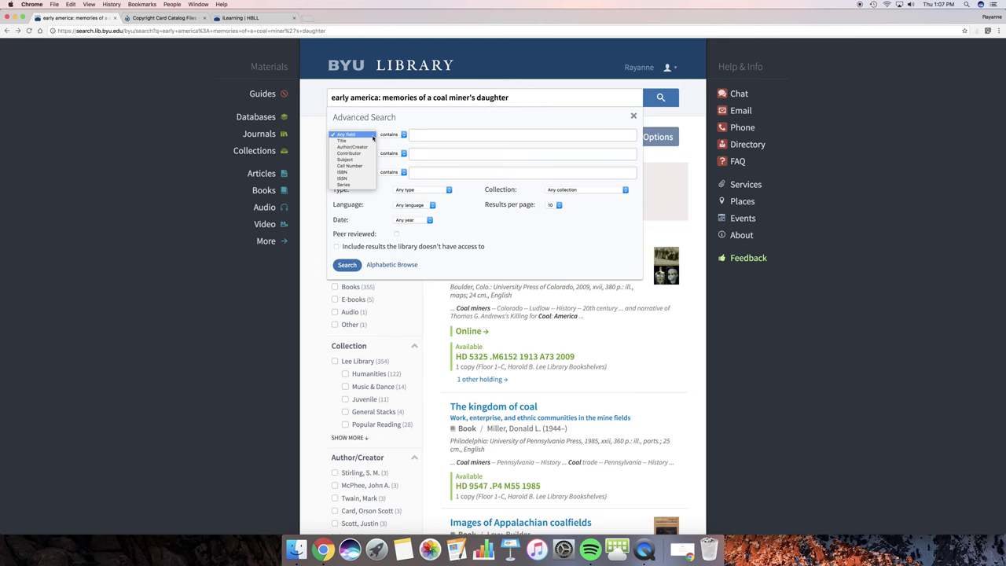
click(414, 129)
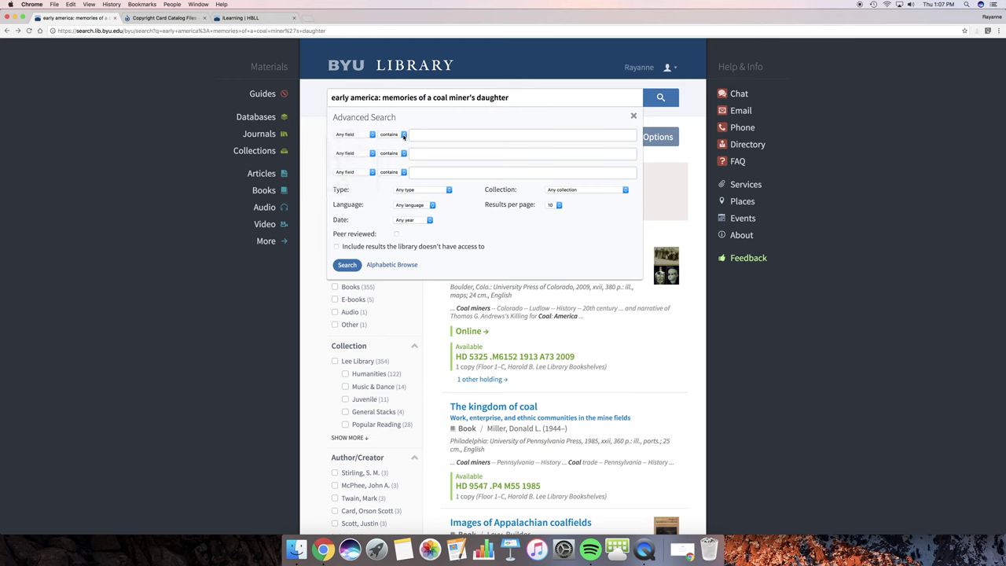
click(404, 135)
click(404, 137)
text(lithuania)
click(449, 191)
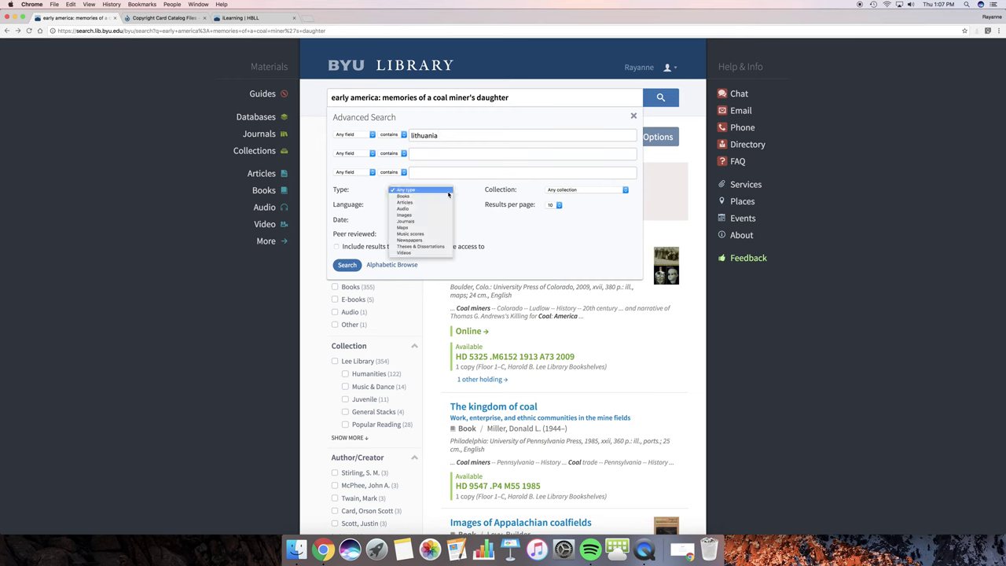
Limit the advanced search to Maps in English, keeping Any collection and Any year.
click(407, 228)
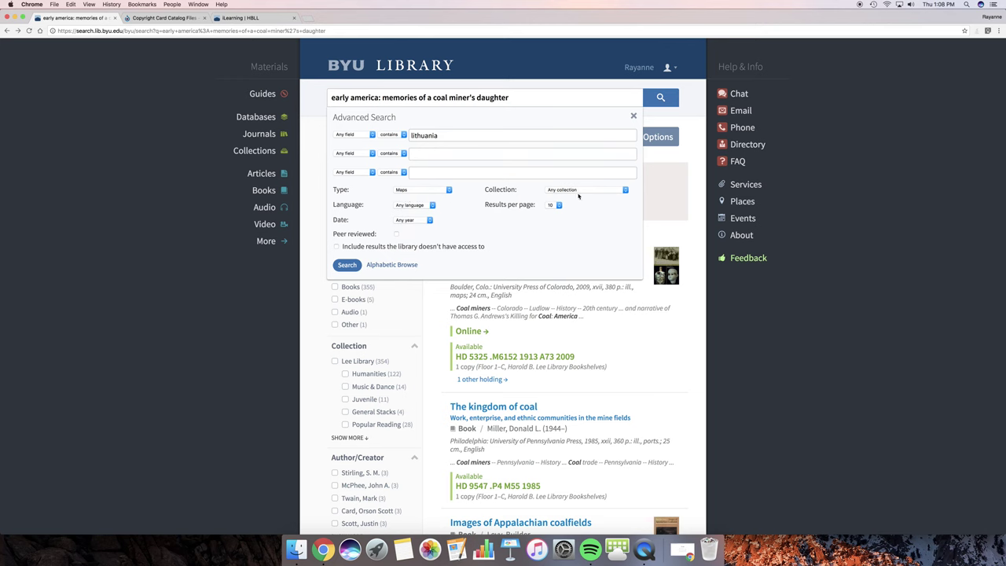
click(626, 191)
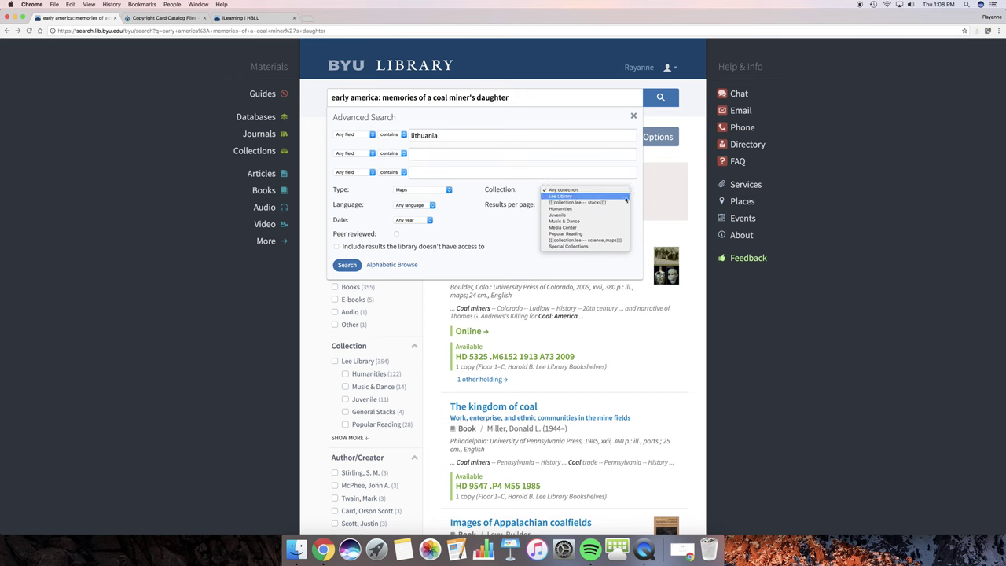
click(614, 259)
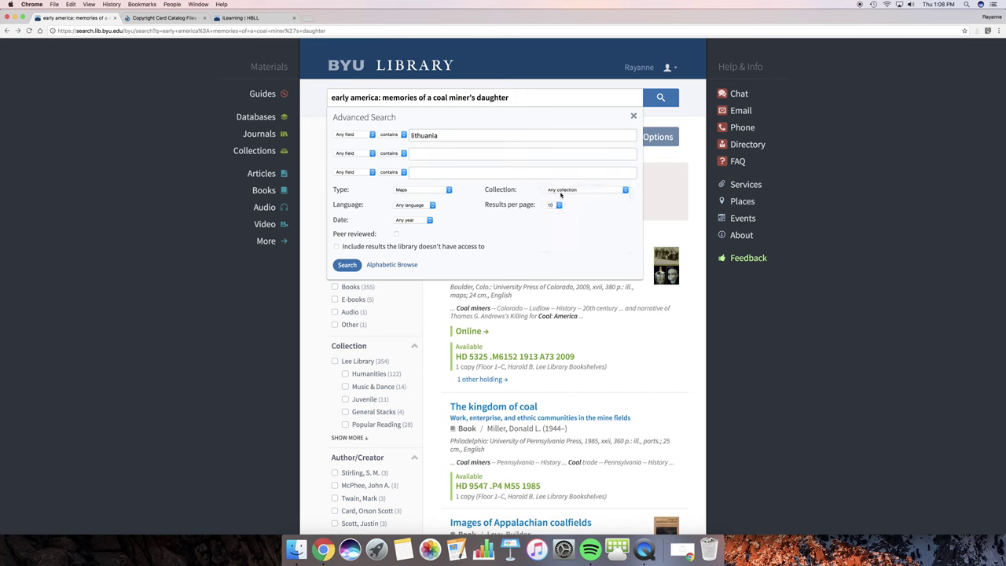
click(431, 206)
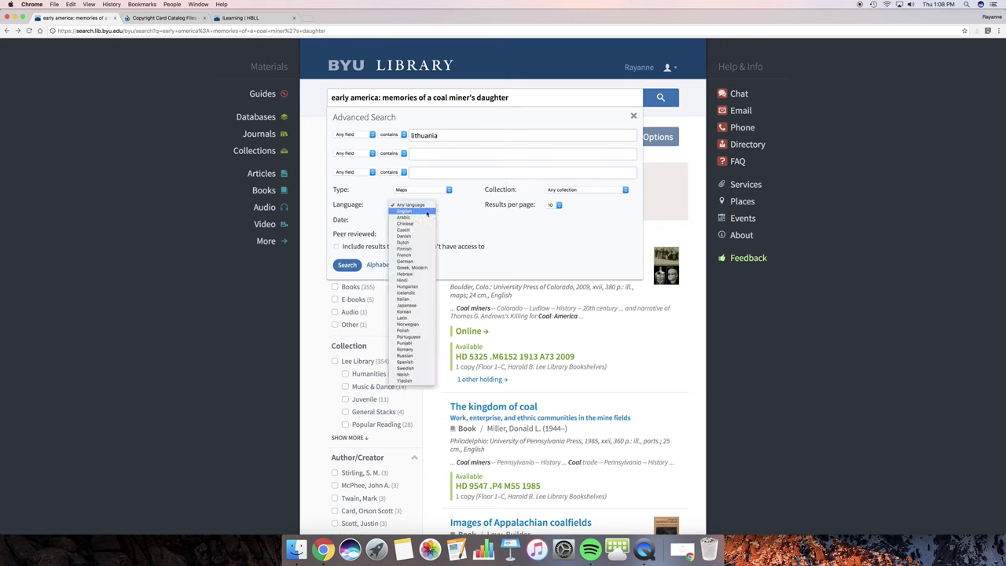
click(425, 214)
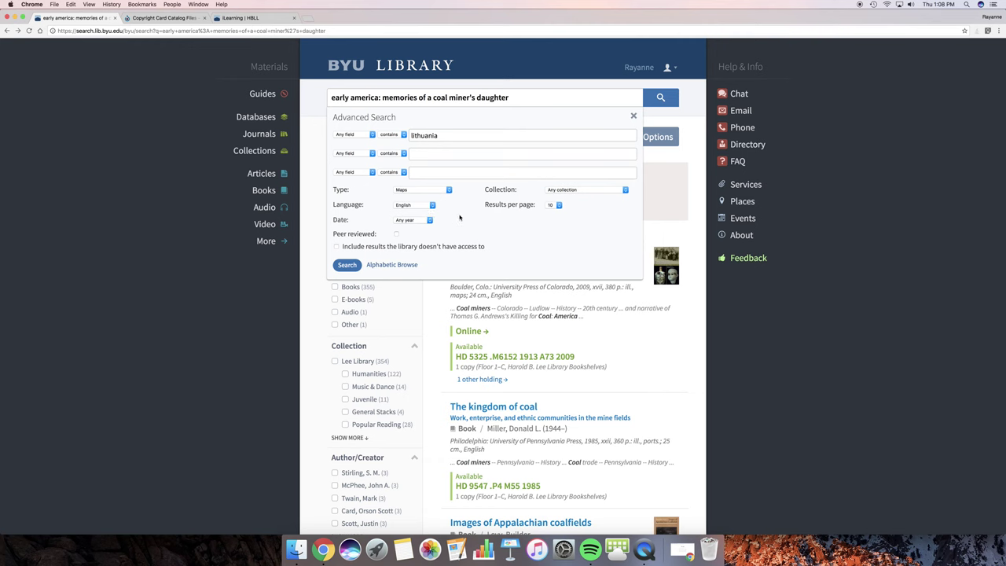
click(430, 220)
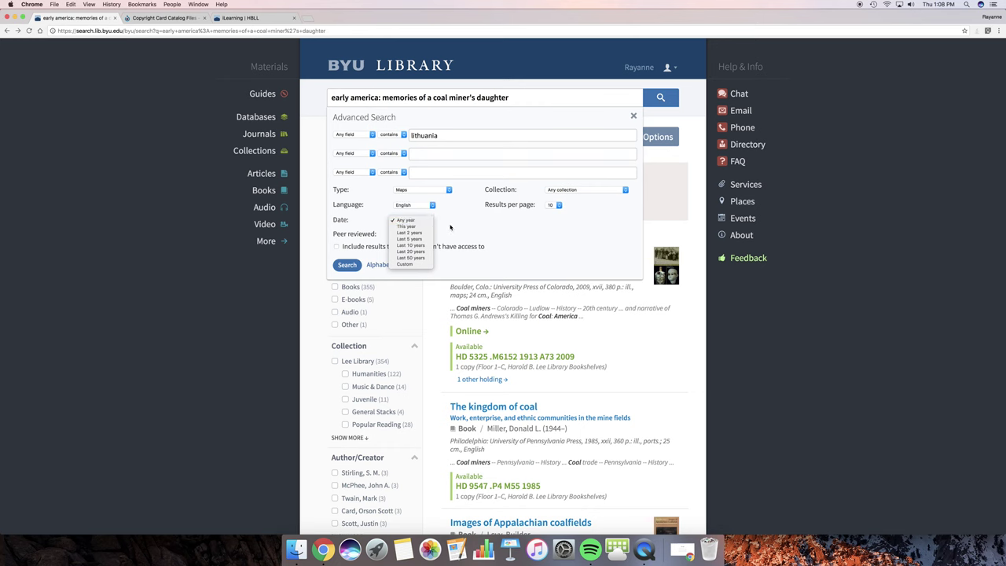
click(450, 227)
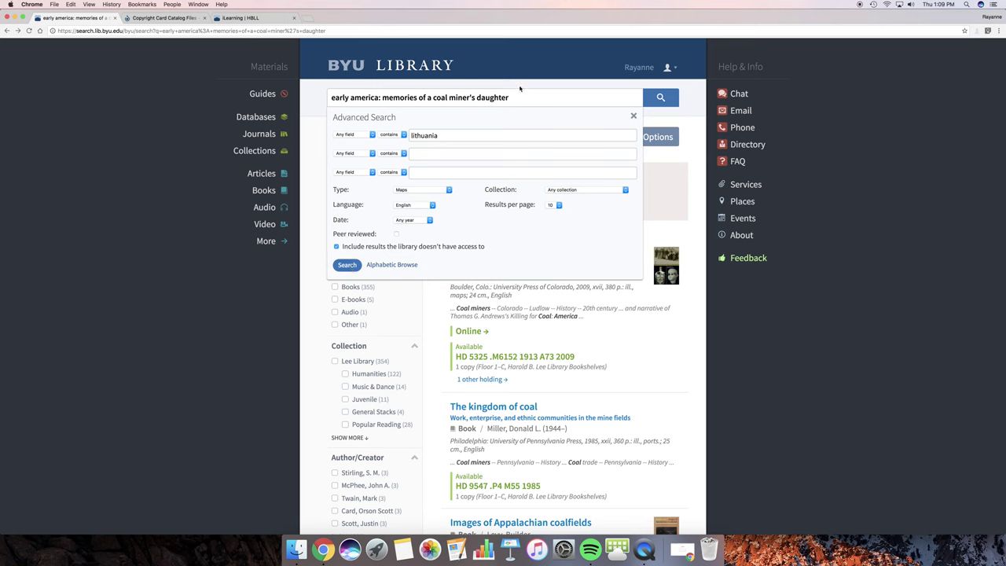
Clear the old coal miner query and run the search, reviewing the 7 English Lithuania map results.
drag(519, 97, 331, 94)
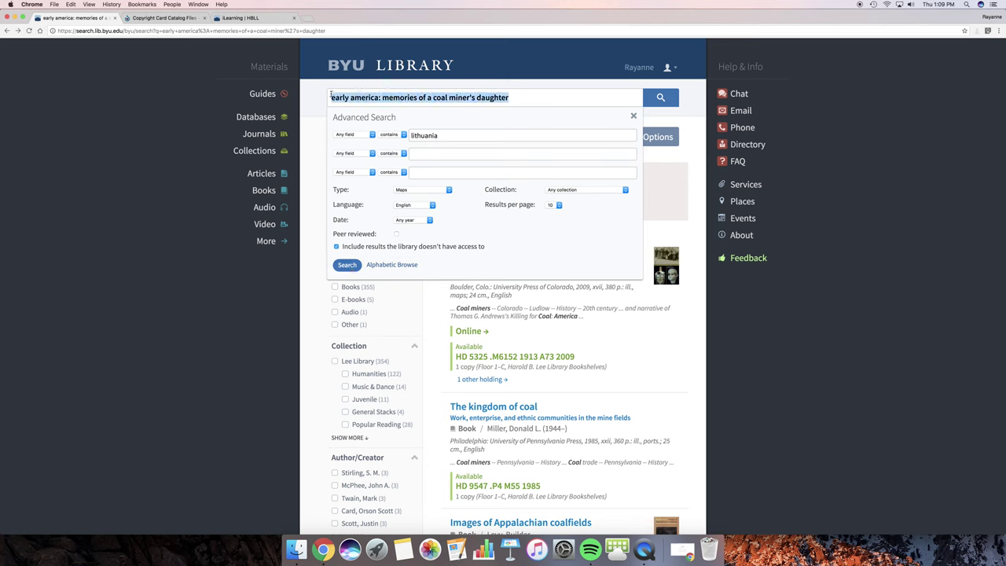
key(BackSpace)
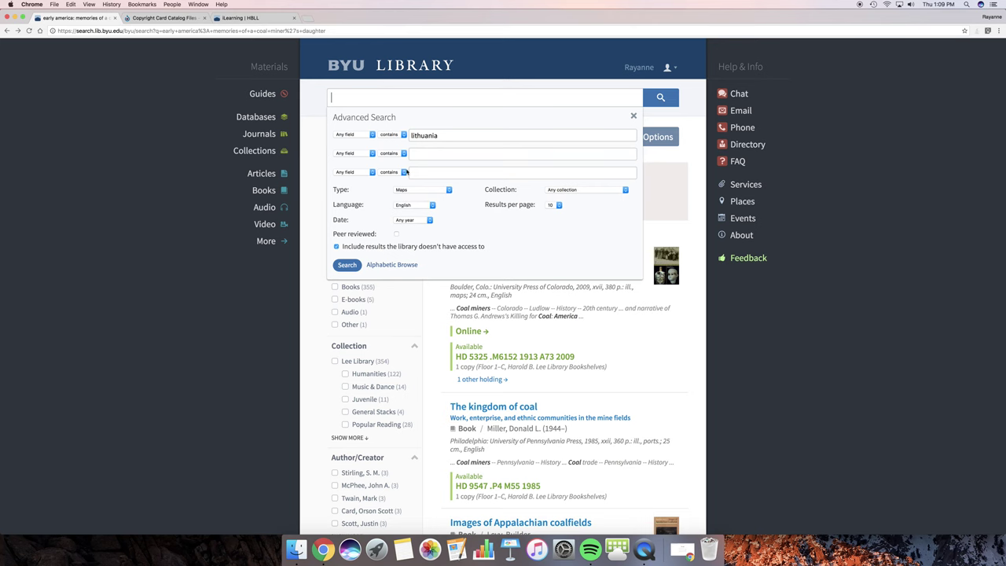
click(350, 266)
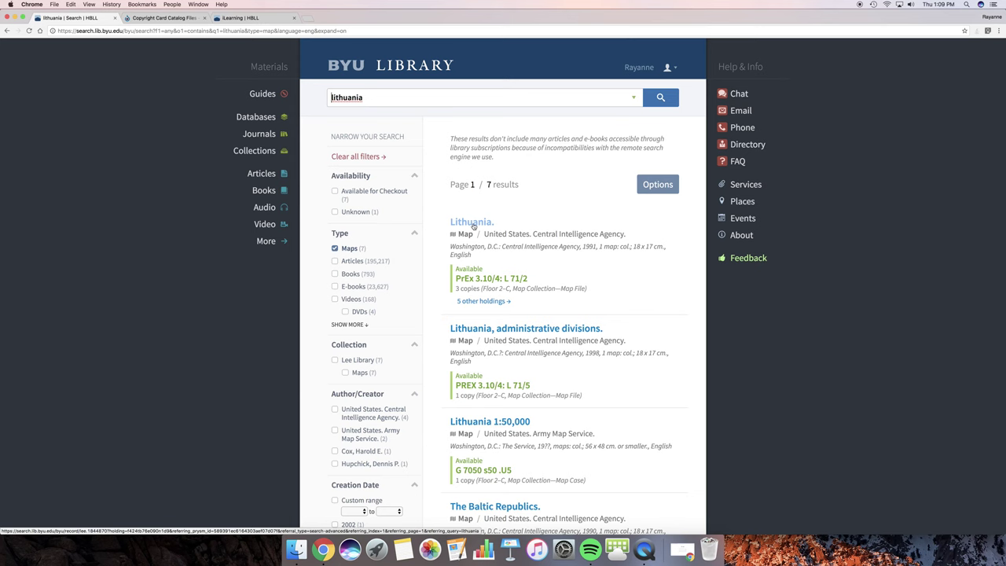
scroll(487, 241, down, 1)
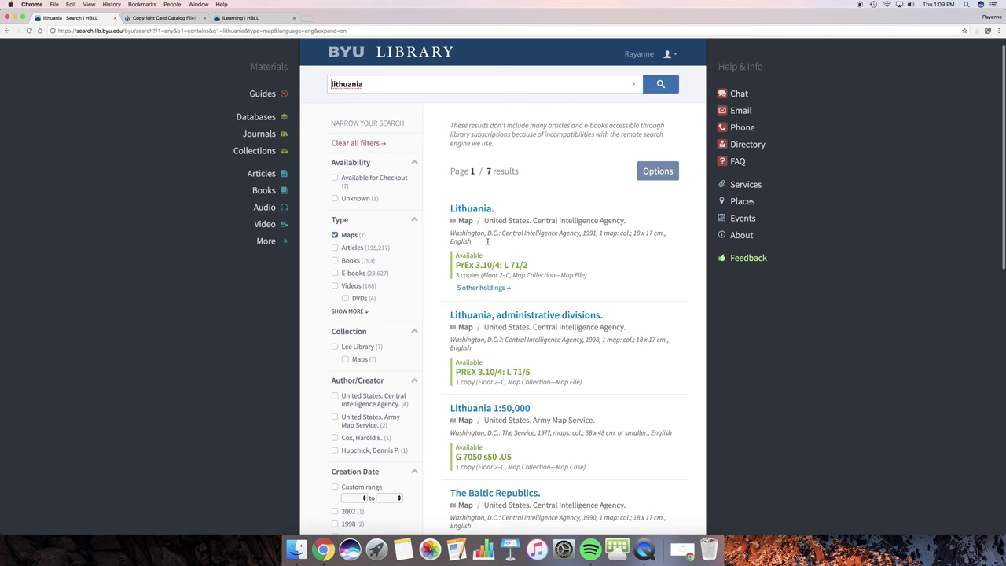
scroll(487, 241, down, 10)
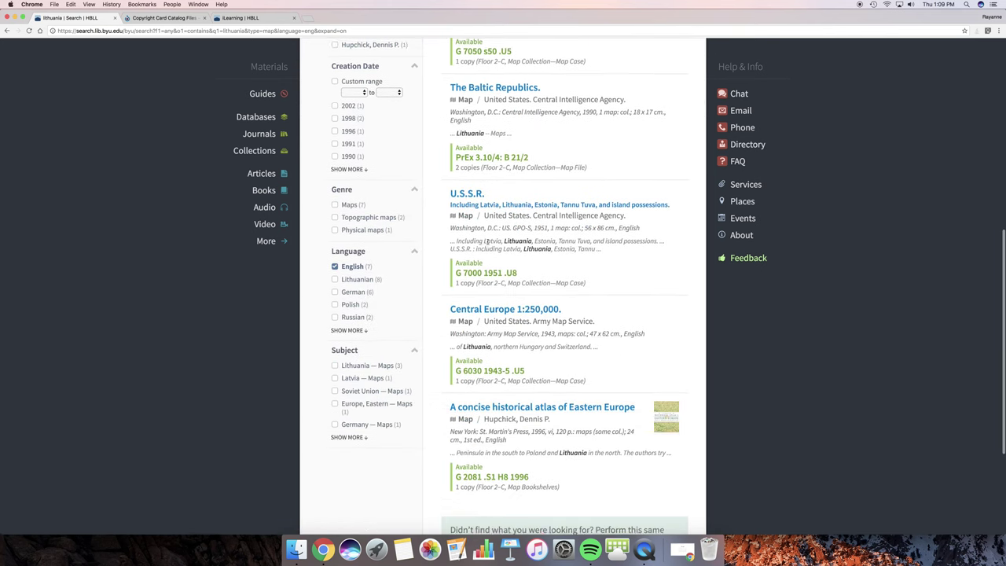
scroll(488, 242, down, 4)
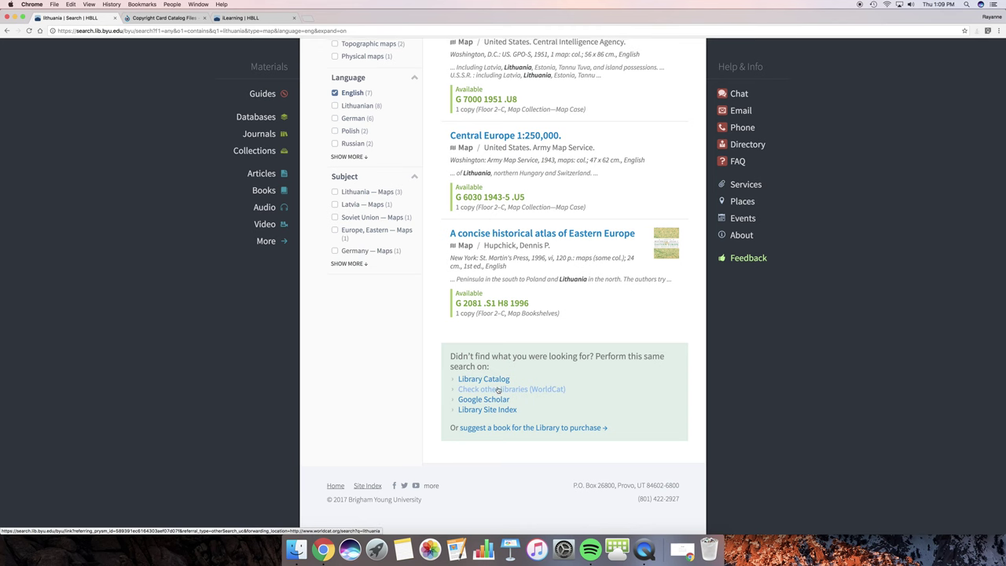
scroll(498, 390, up, 5)
scroll(497, 390, up, 3)
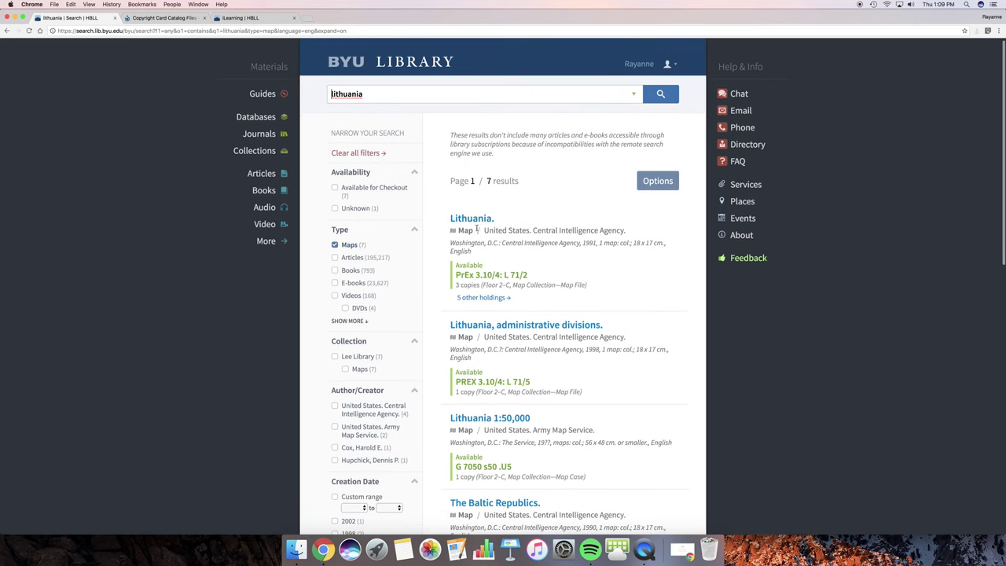
Open the 1991 CIA map 'Lithuania.' record and review its call number, Floor 2-C location and floor map.
click(475, 224)
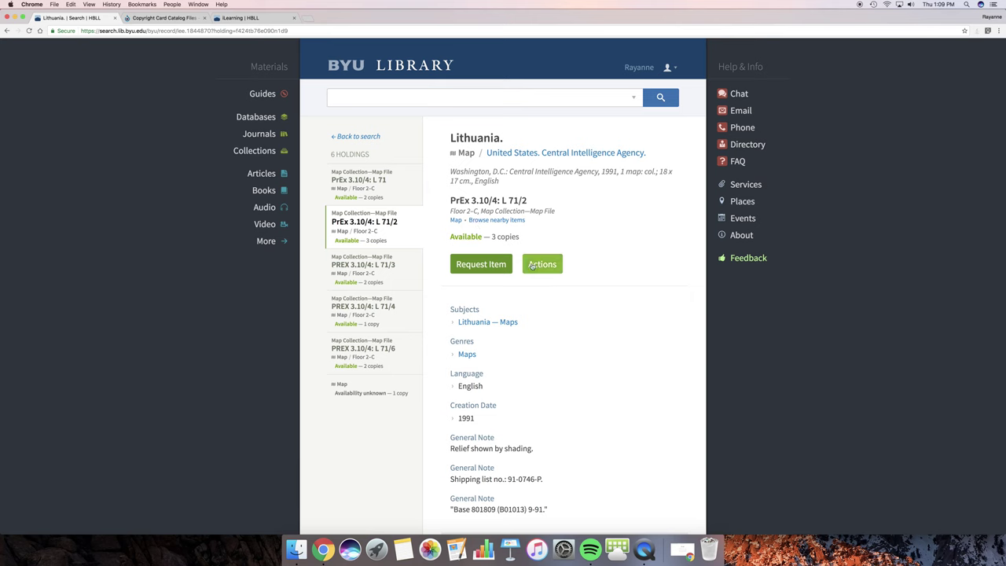
scroll(560, 312, down, 3)
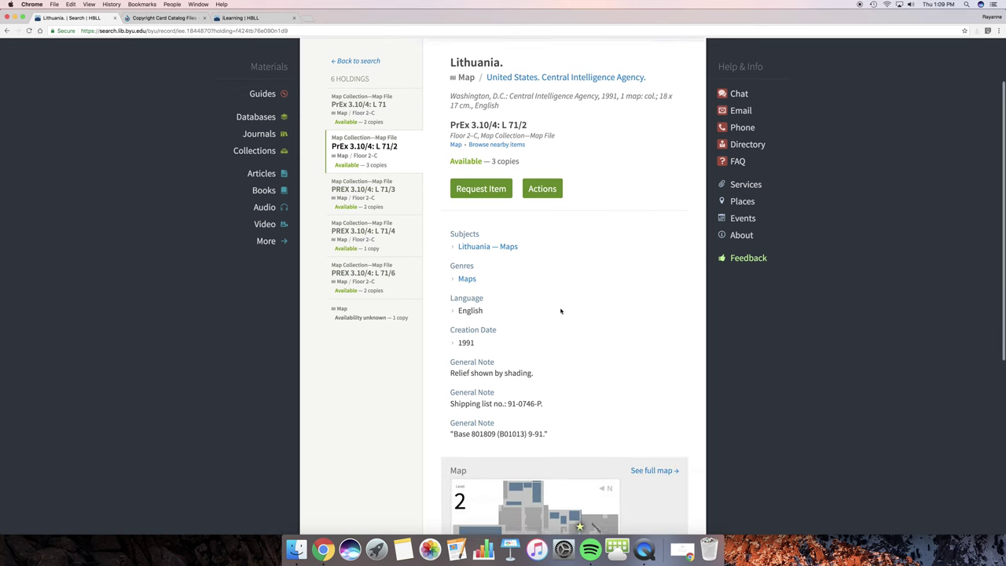
scroll(561, 311, down, 2)
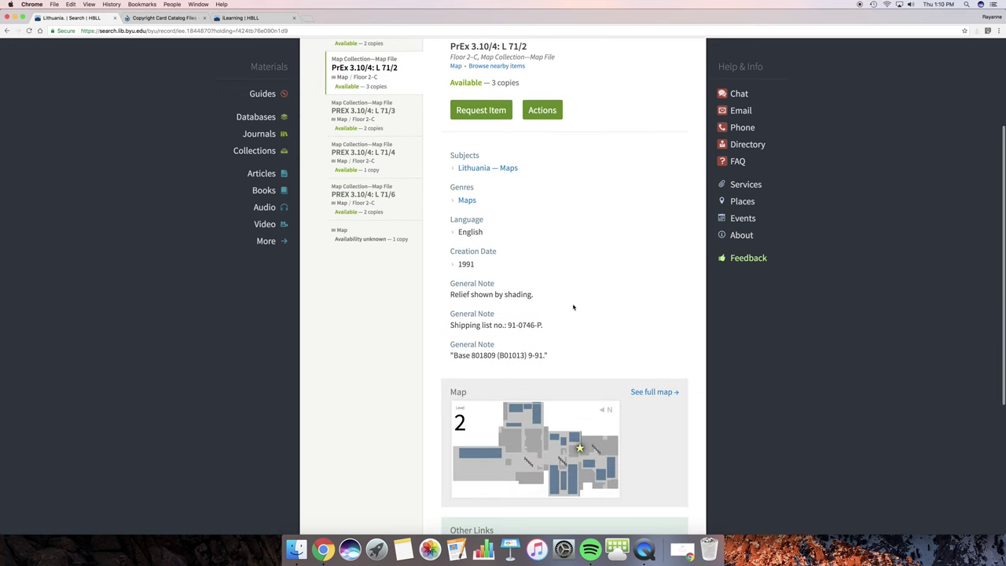
scroll(572, 305, down, 1)
scroll(573, 306, down, 2)
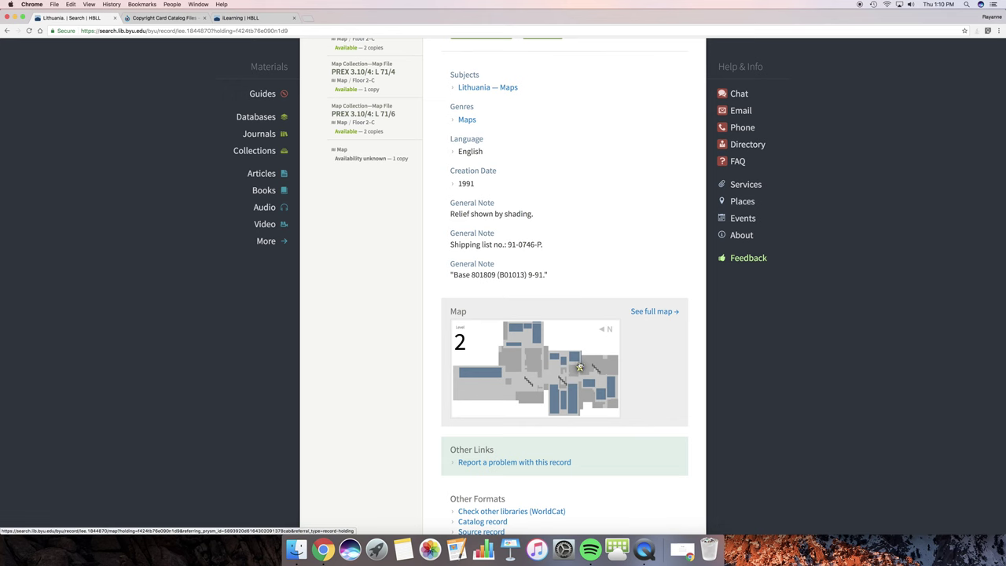
scroll(589, 290, up, 2)
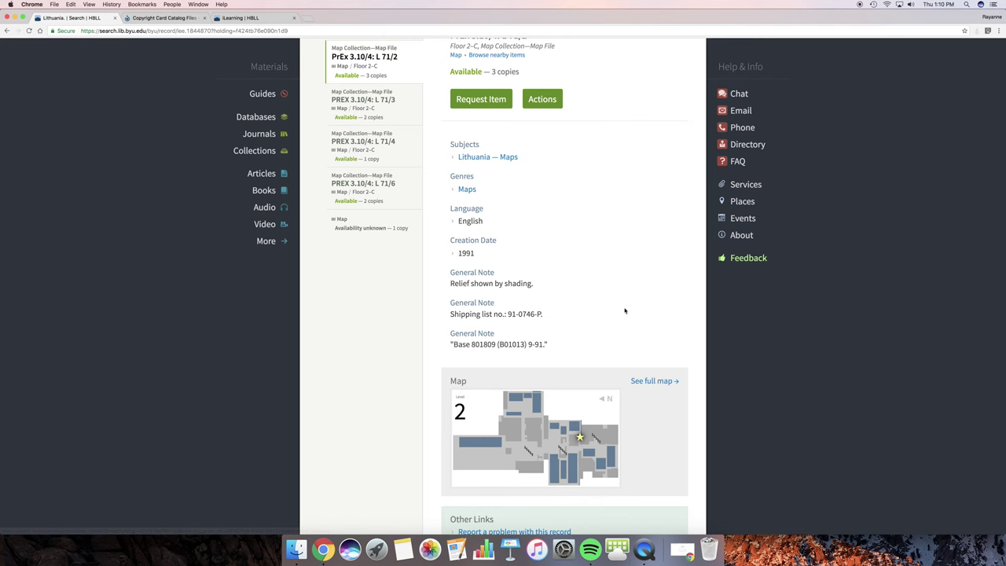
scroll(623, 309, up, 2)
scroll(622, 310, up, 3)
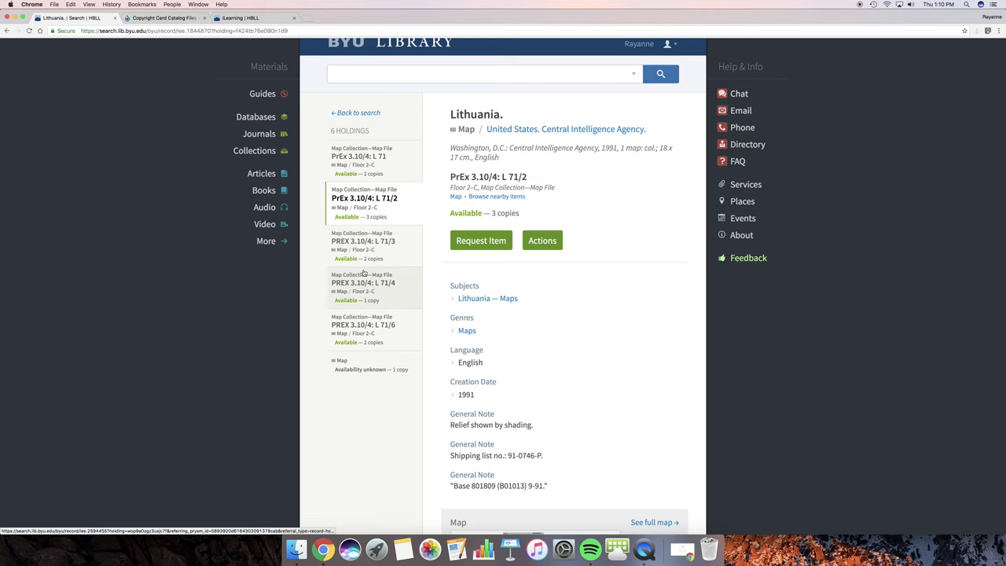
scroll(385, 222, down, 1)
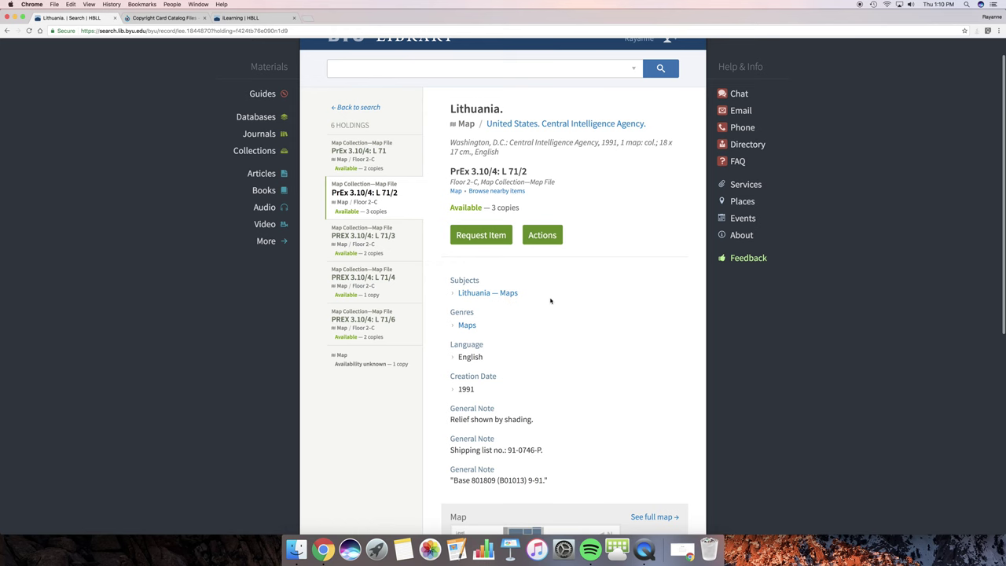
scroll(551, 301, down, 5)
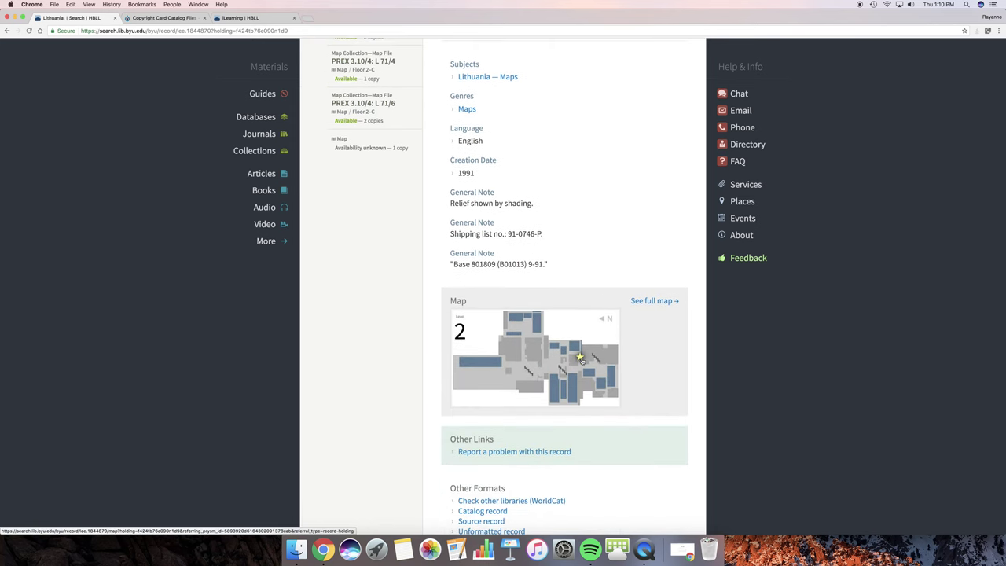
scroll(580, 272, up, 2)
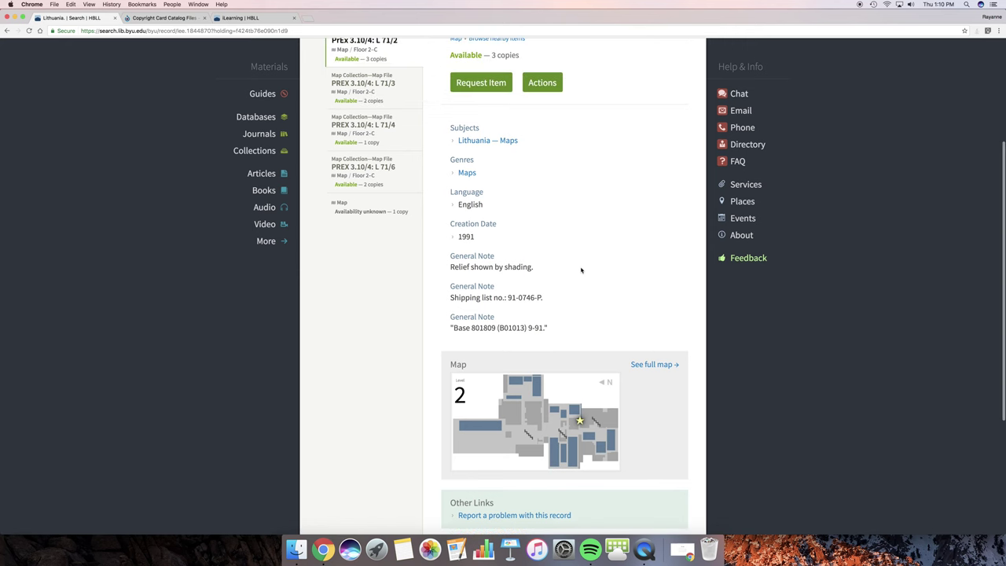
scroll(581, 271, up, 4)
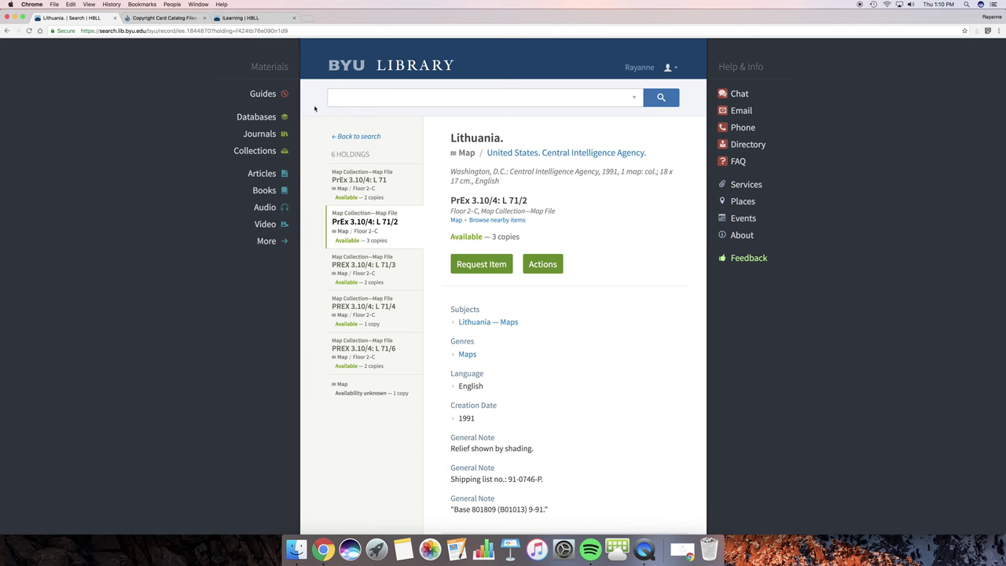
Switch to the iLearning Library Tutorials tab, then to the Copyright Card Catalog Files image tab.
click(251, 18)
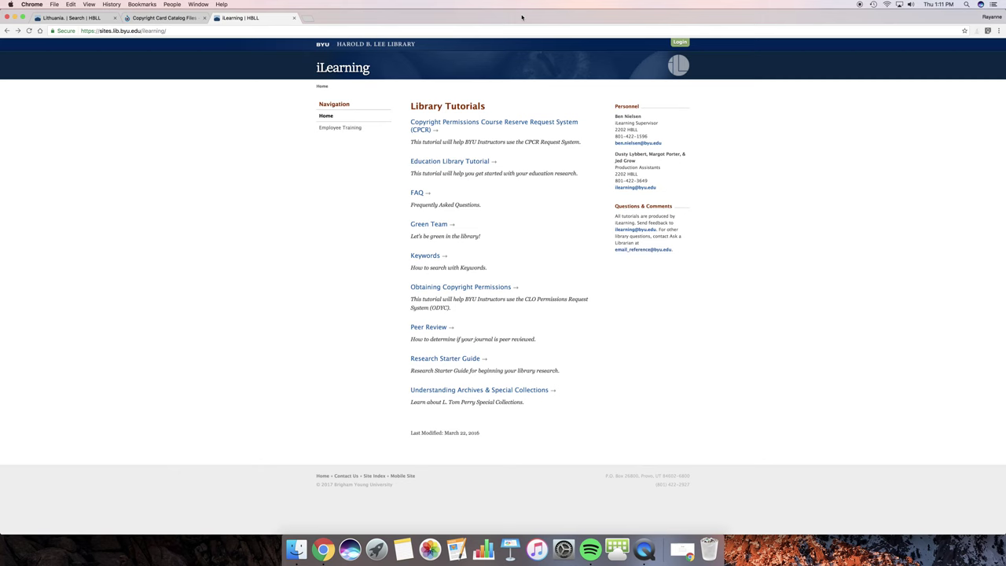
click(149, 18)
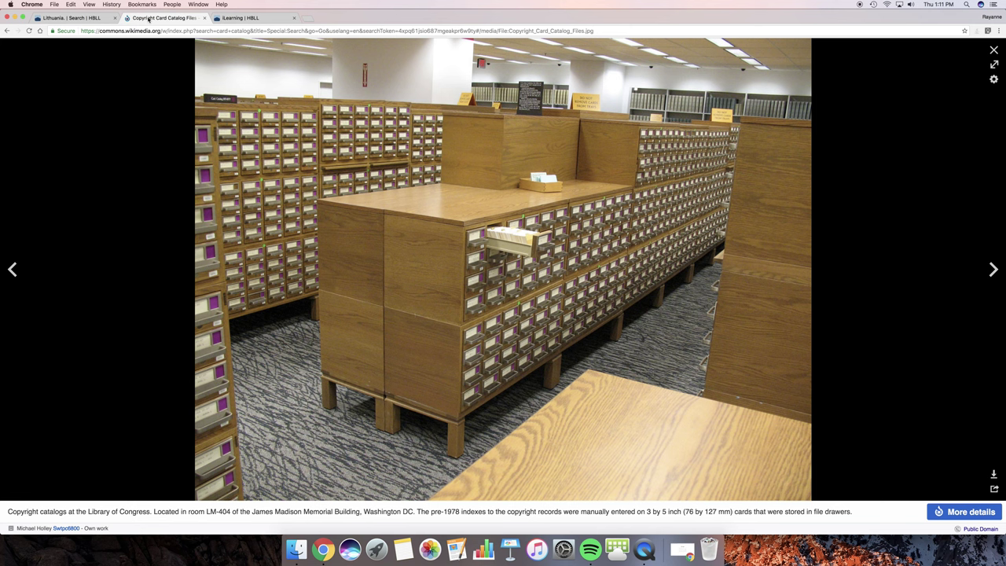